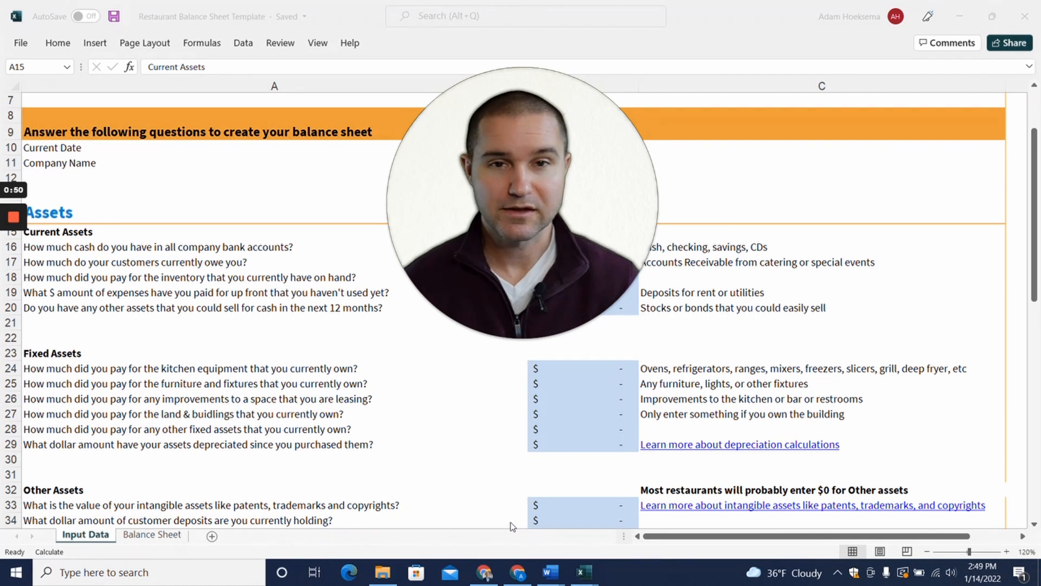
pyautogui.moveTo(525, 326)
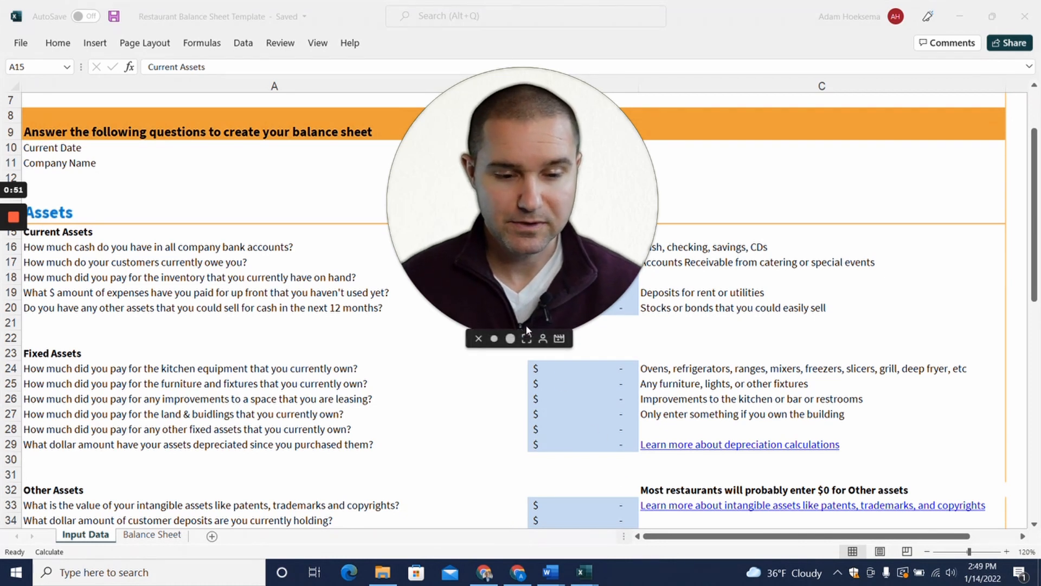
pyautogui.click(494, 340)
pyautogui.moveTo(468, 247); pyautogui.dragTo(966, 56)
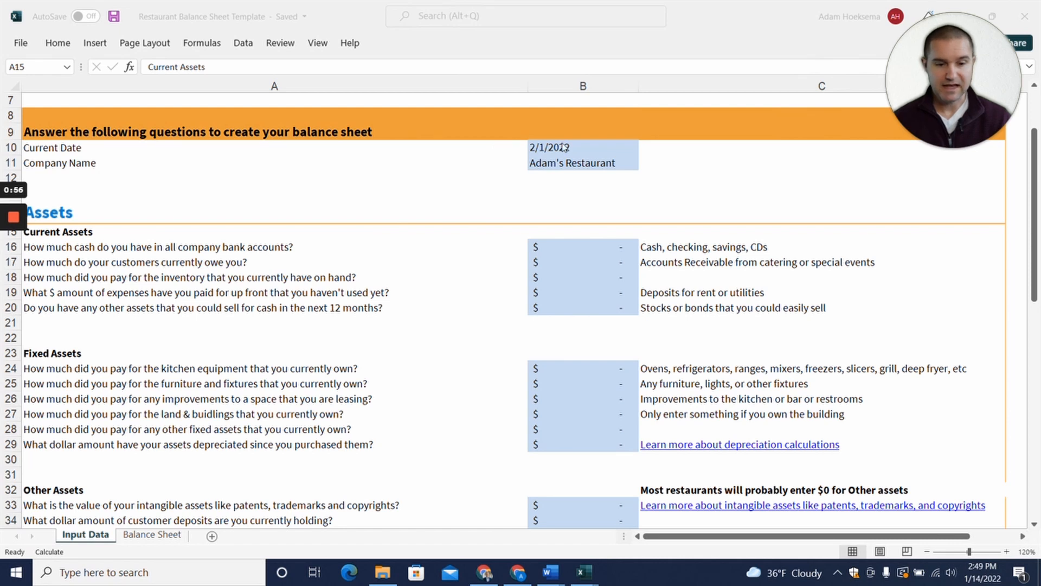
pyautogui.click(582, 146)
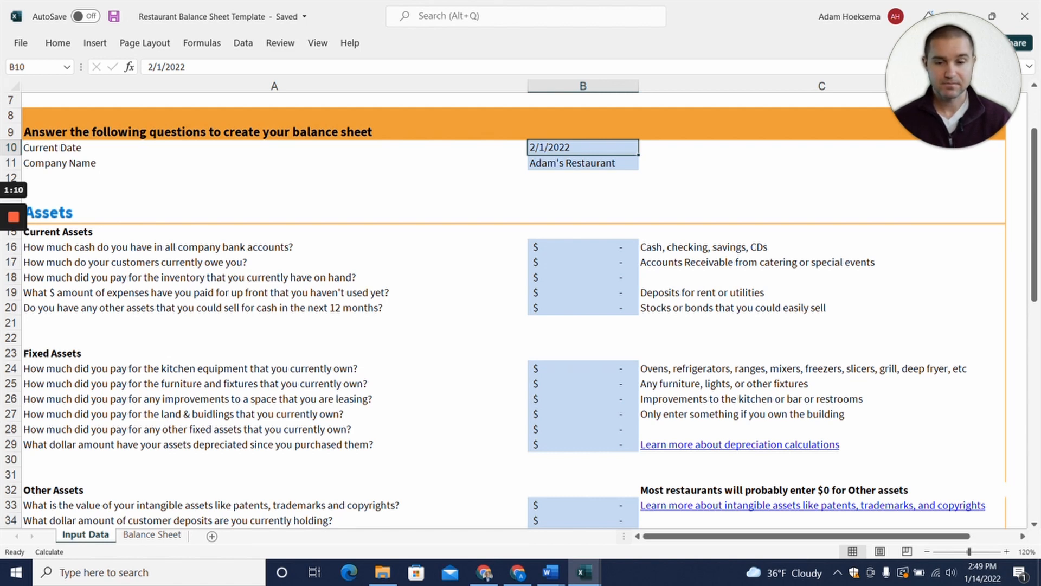
pyautogui.press('Down')
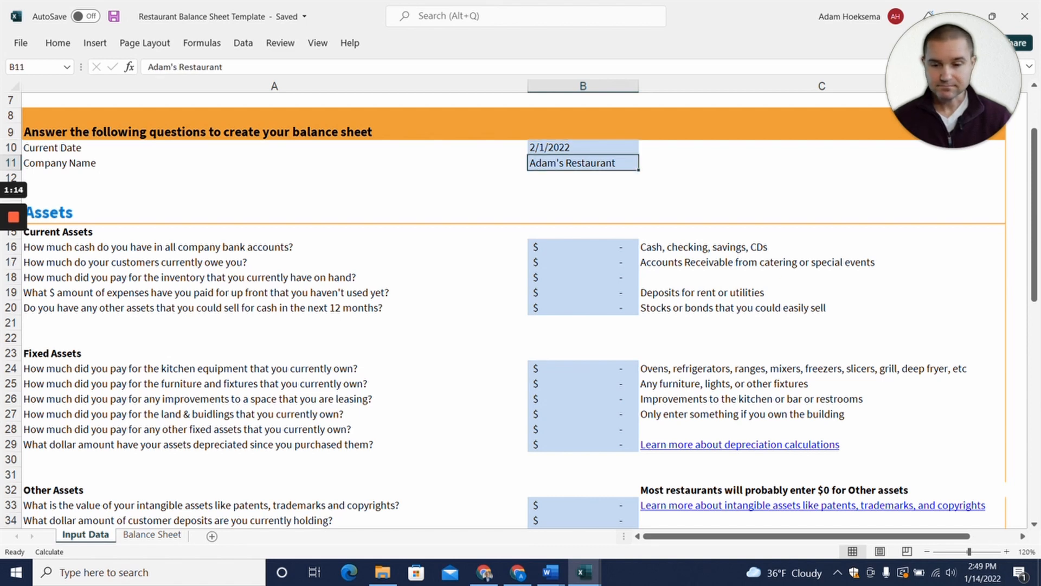
# Step: Fill in the current assets with 15,000 cash in bank accounts, 10,000 owed by customers and 5,000 of inventory on hand
pyautogui.click(583, 247)
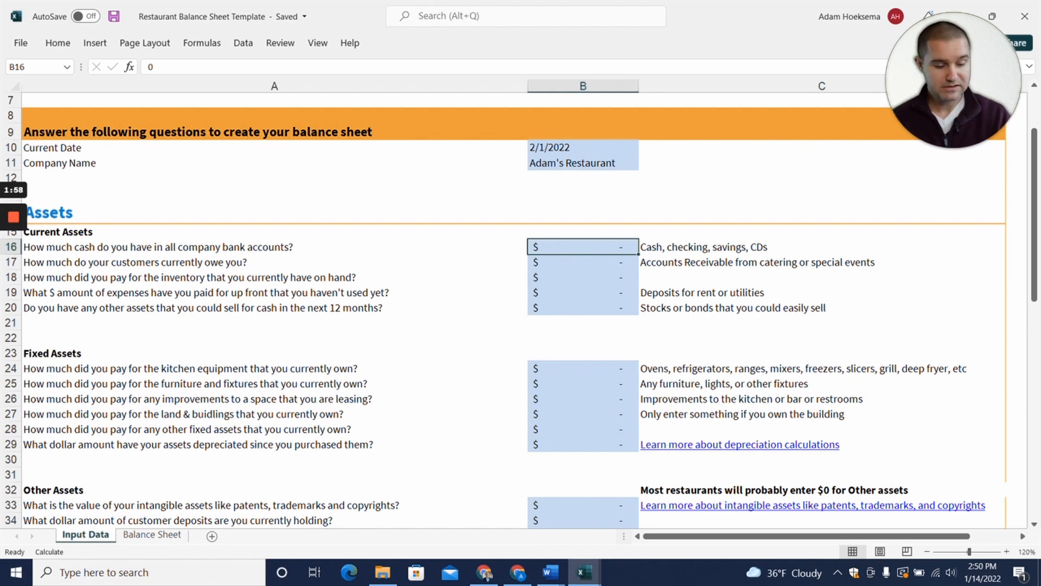
pyautogui.write('15000')
pyautogui.press('Return')
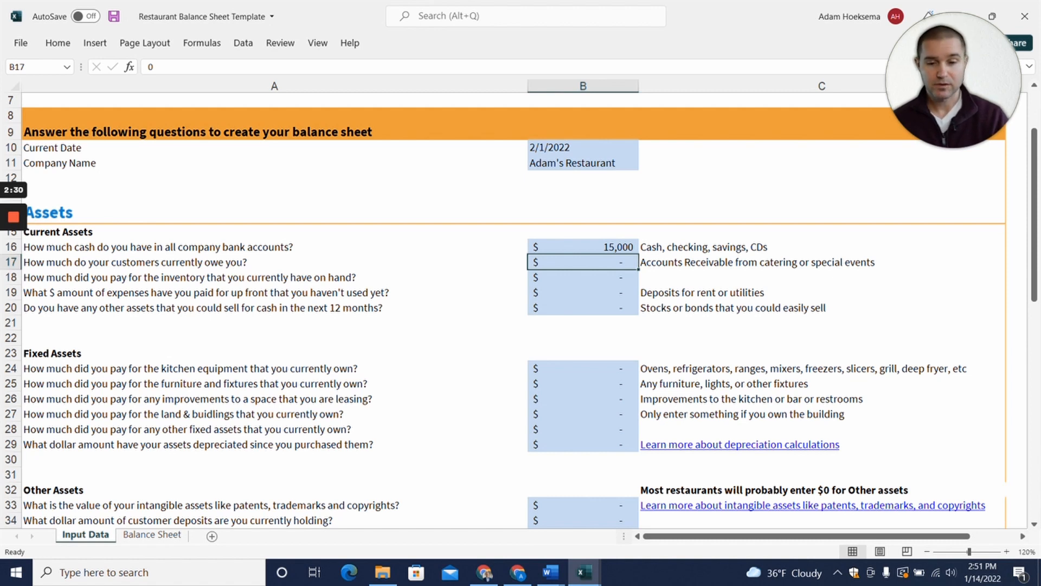
pyautogui.write('10000')
pyautogui.press('Return')
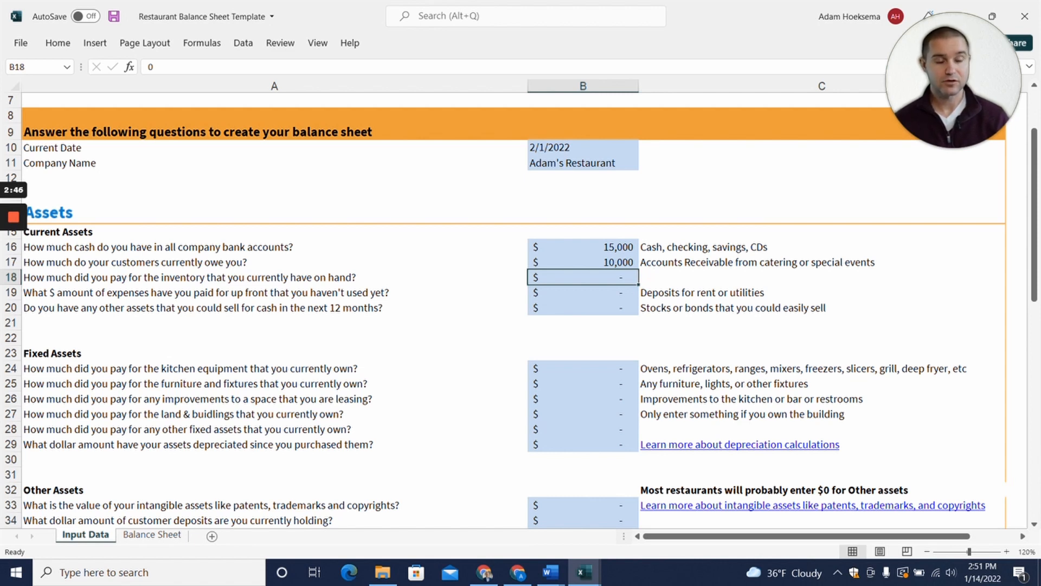
pyautogui.write('5000')
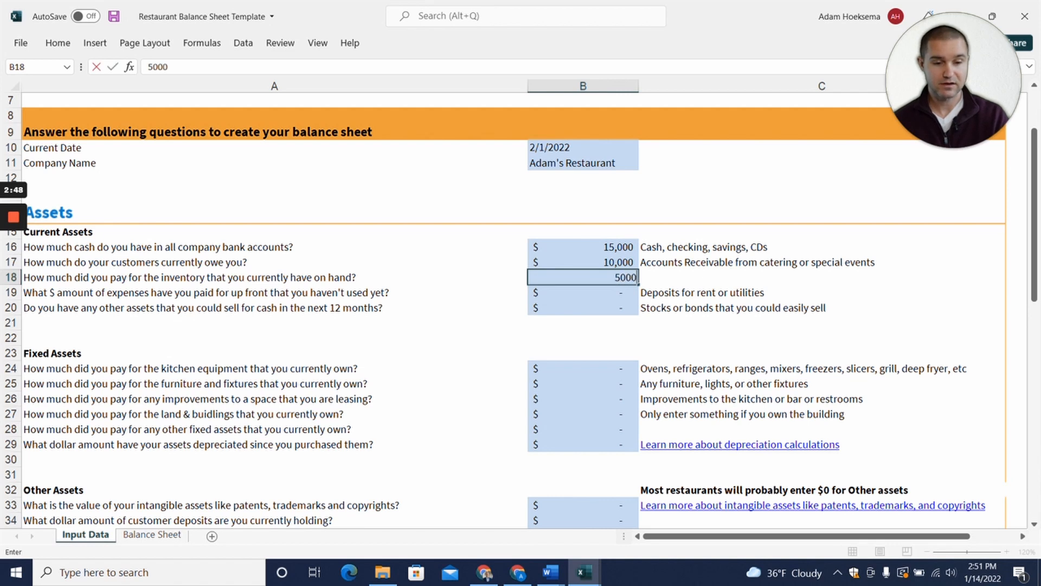
pyautogui.press('Return')
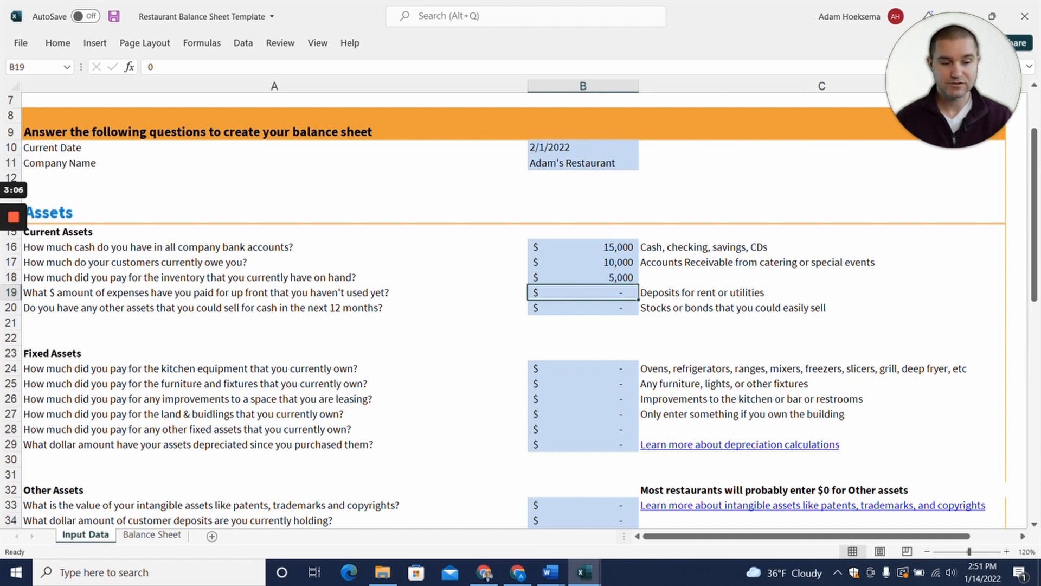
# Step: Enter 7,500 as the amount of expenses paid up front that haven't been used yet
pyautogui.write('10')
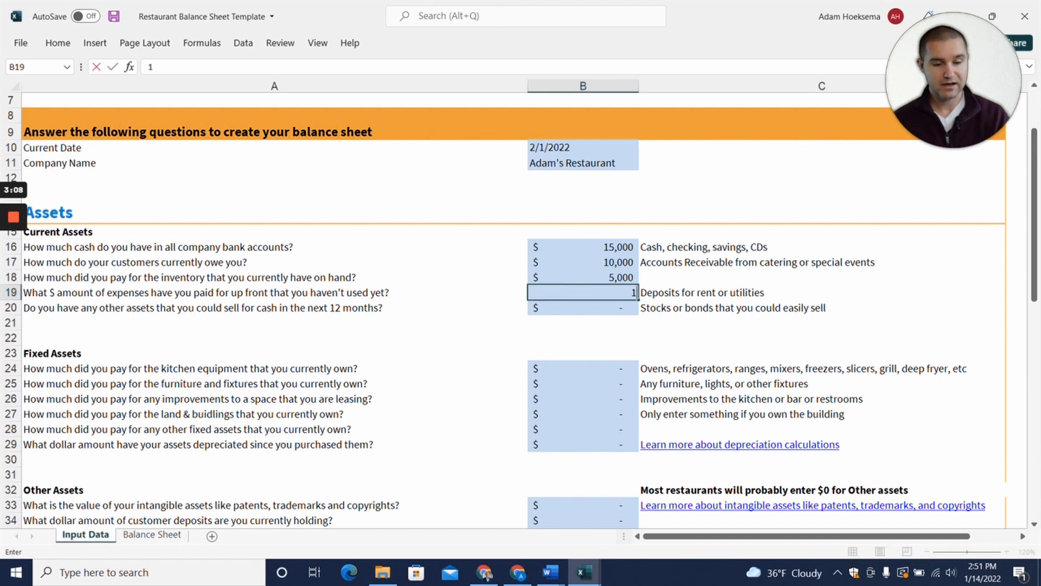
pyautogui.press('BackSpace')
pyautogui.press('BackSpace')
pyautogui.write('7500')
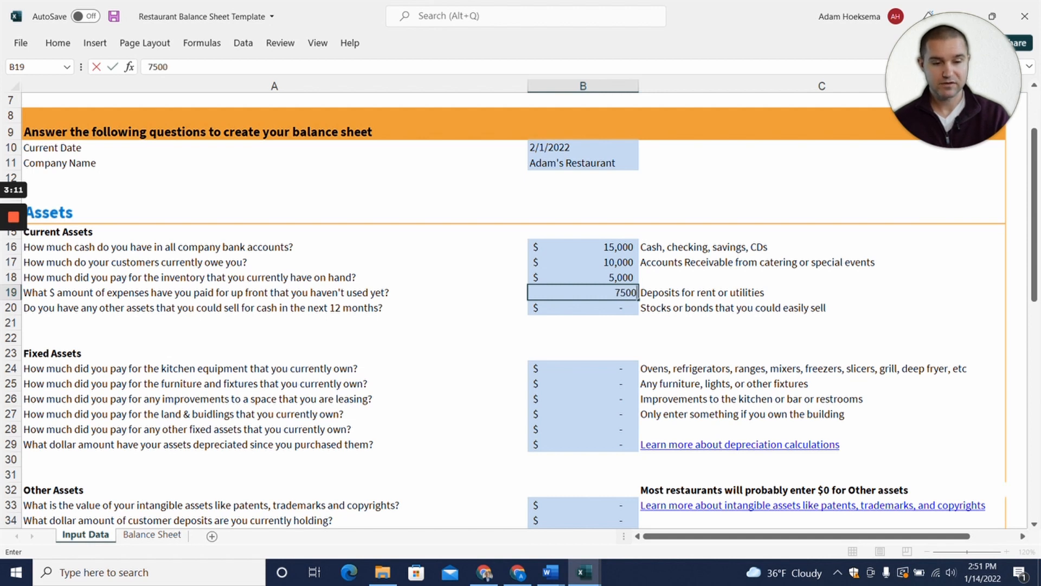
pyautogui.press('Return')
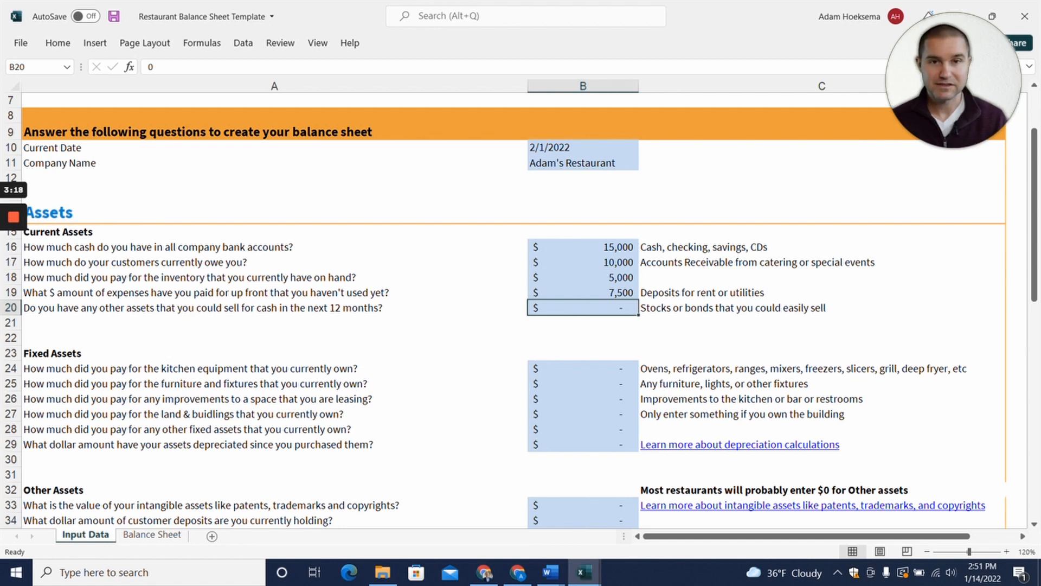
# Step: Under Fixed Assets, enter 85,000 paid for kitchen equipment and 15,000 for furniture and fixtures
pyautogui.press('Return')
pyautogui.press('Down')
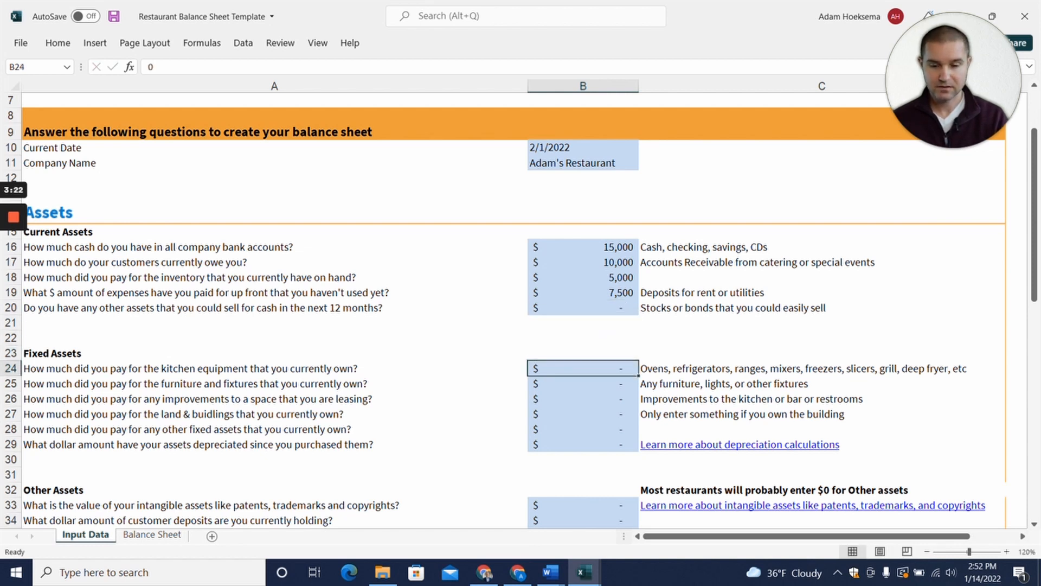
pyautogui.scroll(-1, 518, 309)
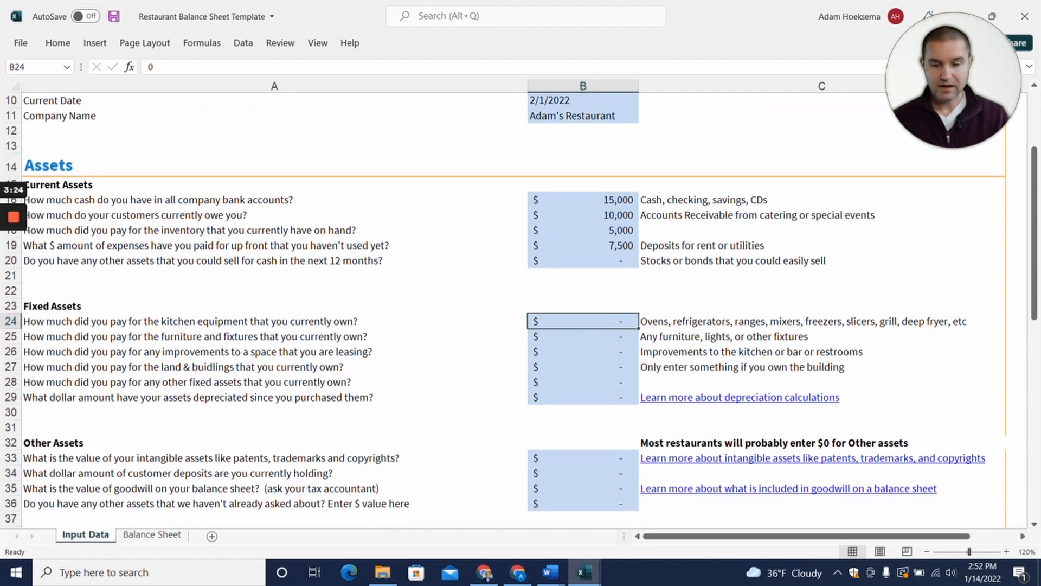
pyautogui.scroll(-1, 519, 309)
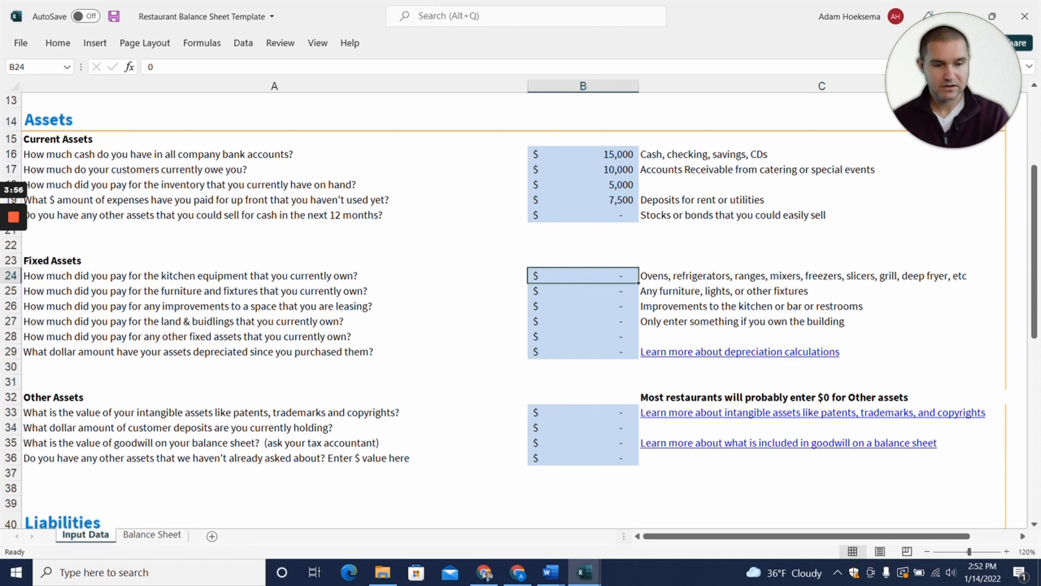
pyautogui.write('85000')
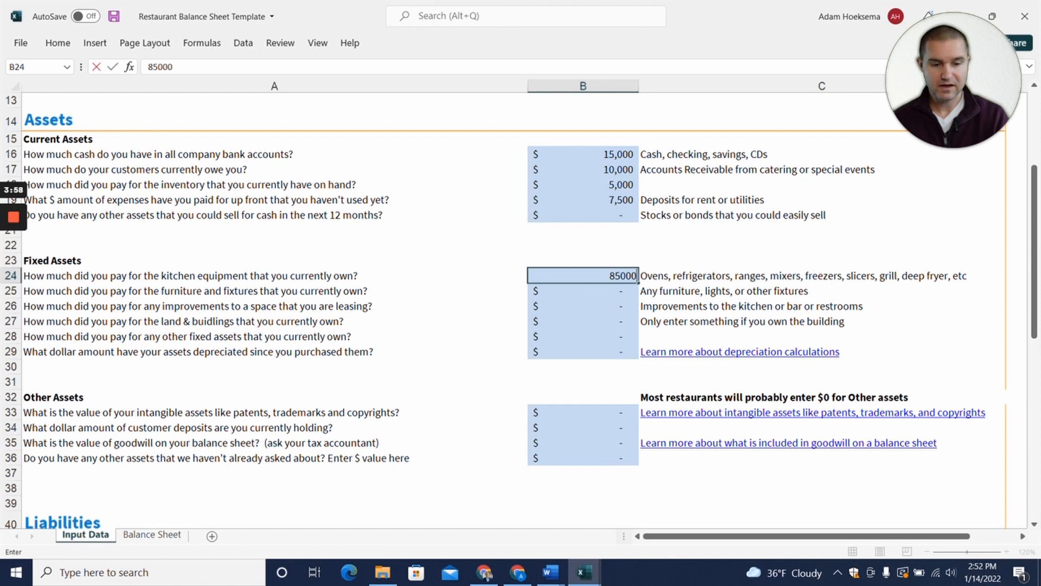
pyautogui.press('Return')
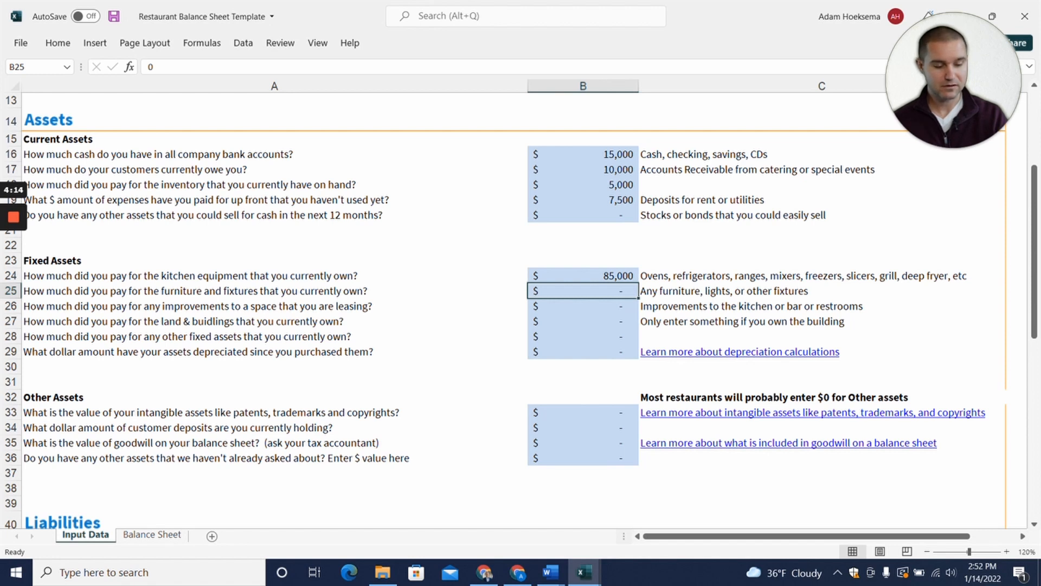
pyautogui.write('15,000')
pyautogui.press('Return')
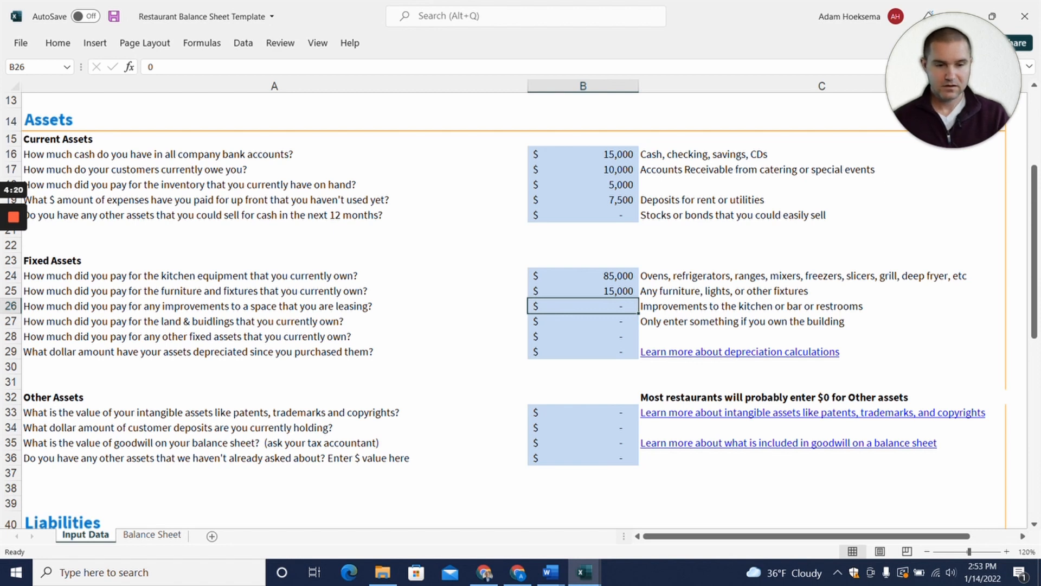
# Step: Change the expenses paid up front under Current Assets to 5,000
pyautogui.click(582, 199)
pyautogui.write('5000')
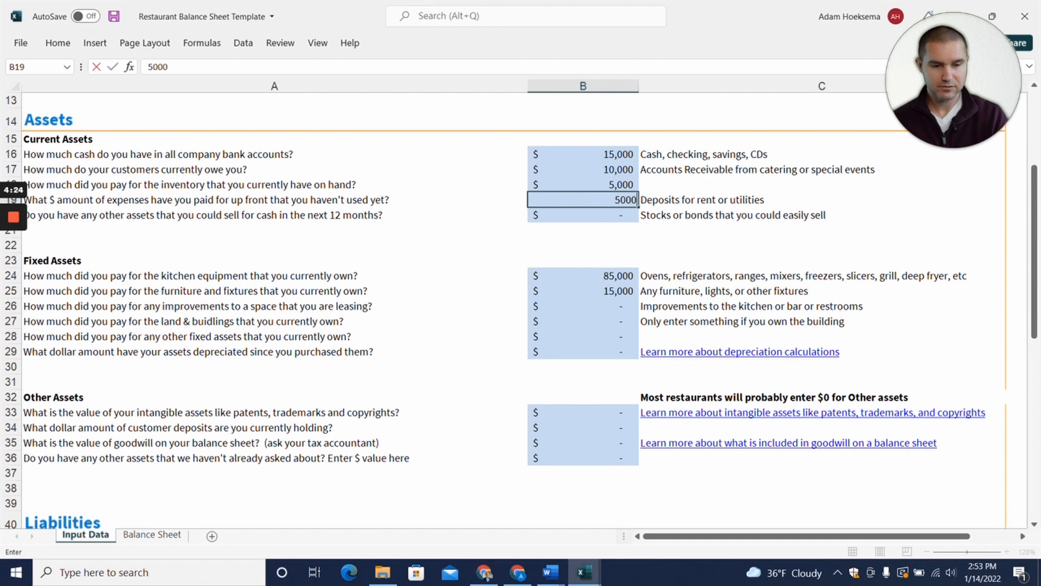
pyautogui.press('Return')
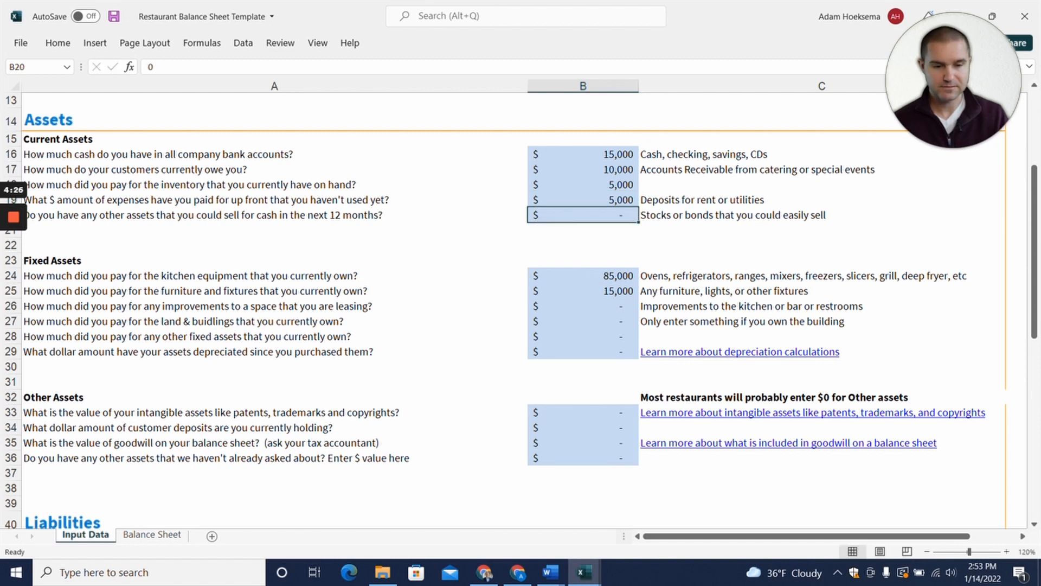
# Step: Enter 25,000 for improvements to the leased space and 0 for land and buildings under Fixed Assets
pyautogui.scroll(-1, 583, 252)
pyautogui.click(583, 252)
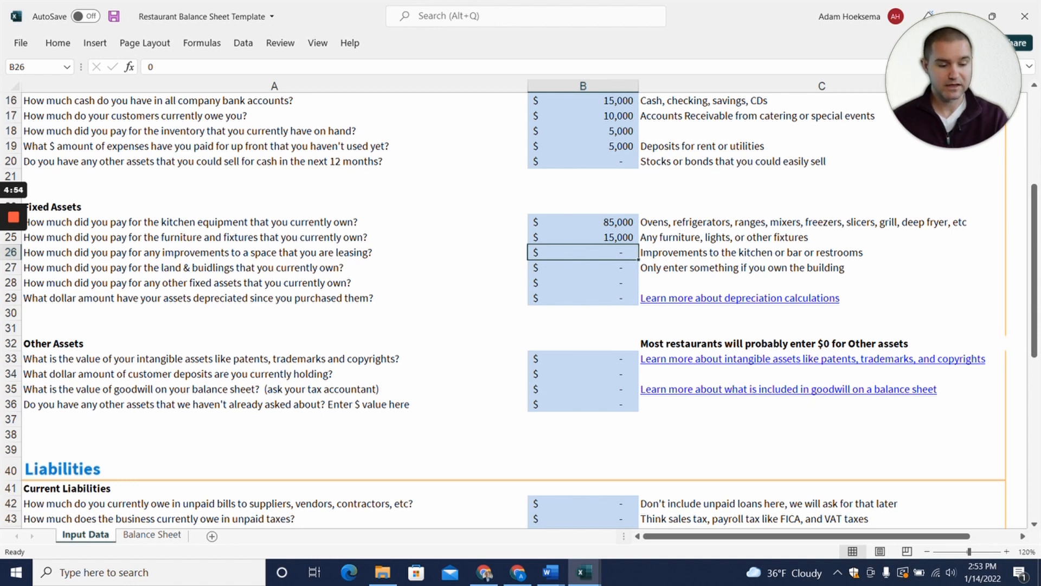
pyautogui.write('25000')
pyautogui.press('Return')
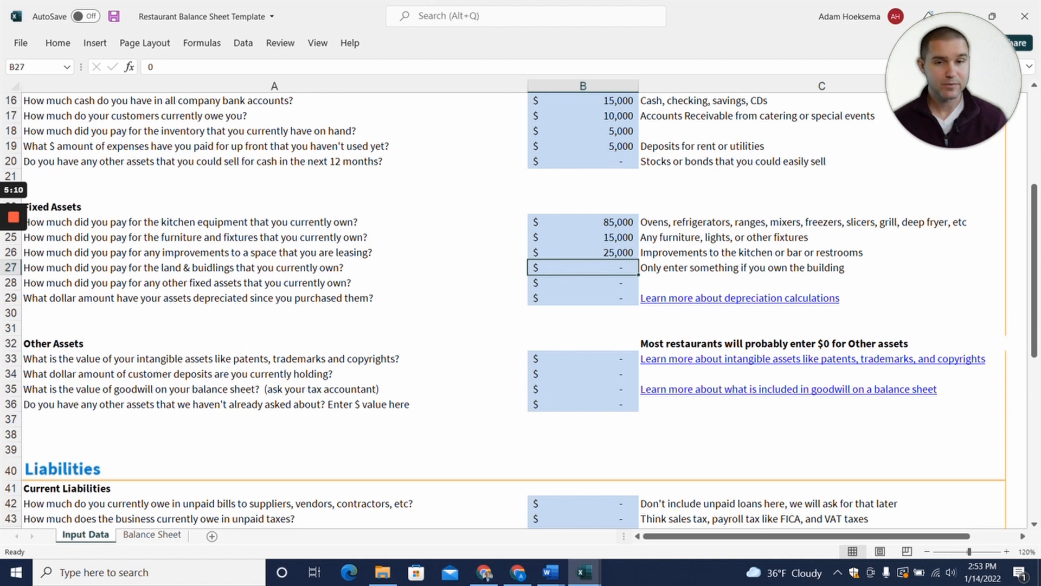
pyautogui.write('0')
pyautogui.press('Return')
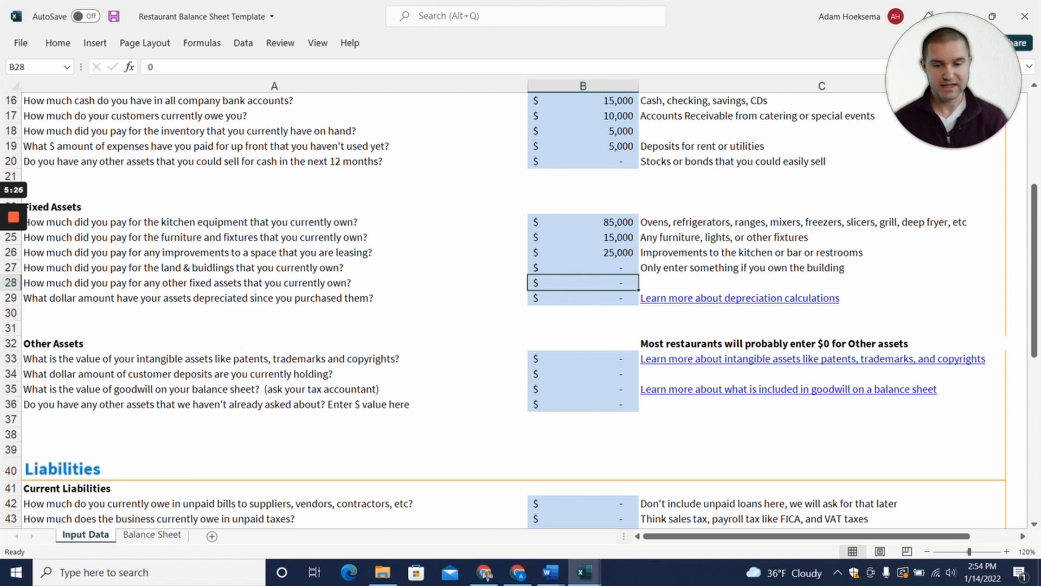
# Step: Check the sum of the entered fixed asset costs and enter 25,000 as the depreciation since purchase
pyautogui.press('Down')
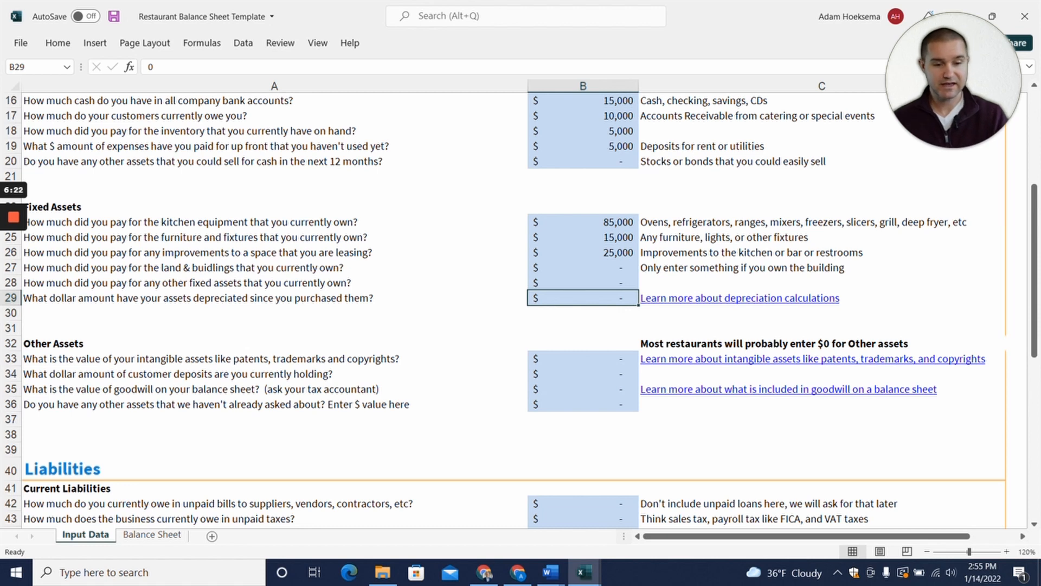
pyautogui.moveTo(583, 222); pyautogui.dragTo(583, 252)
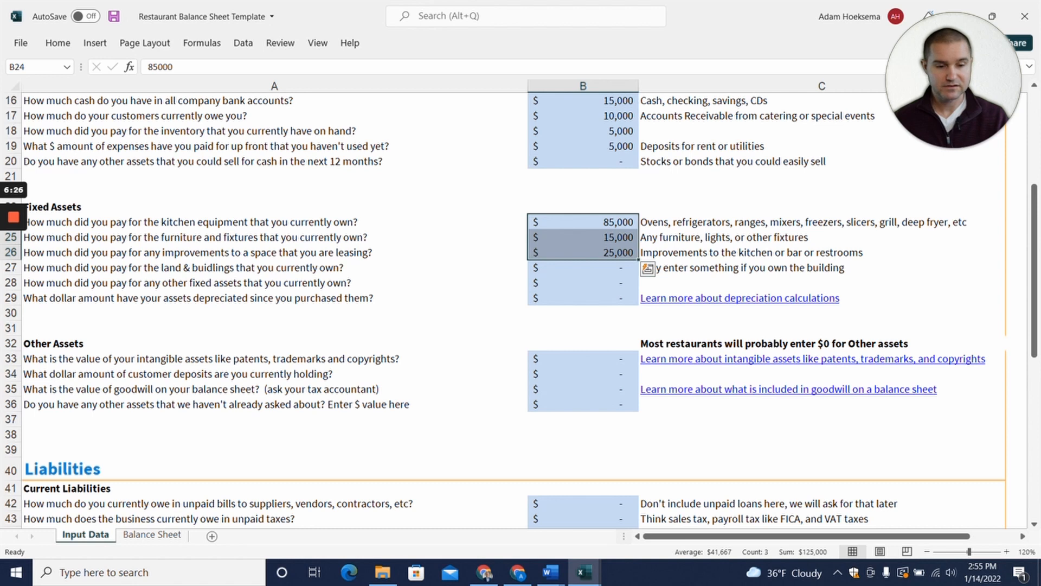
pyautogui.click(583, 297)
pyautogui.write('25')
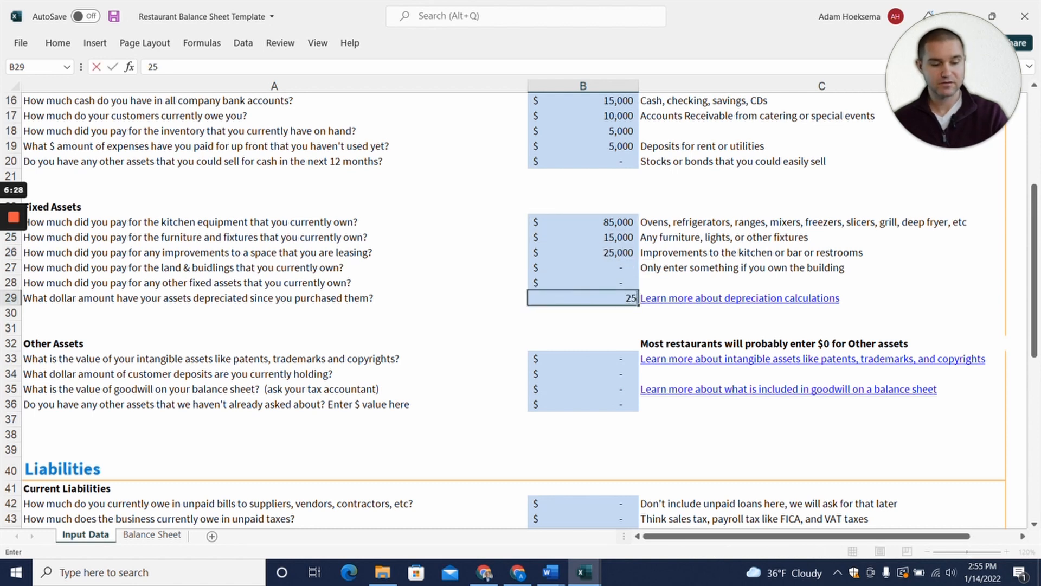
pyautogui.write(',00000')
pyautogui.press('Return')
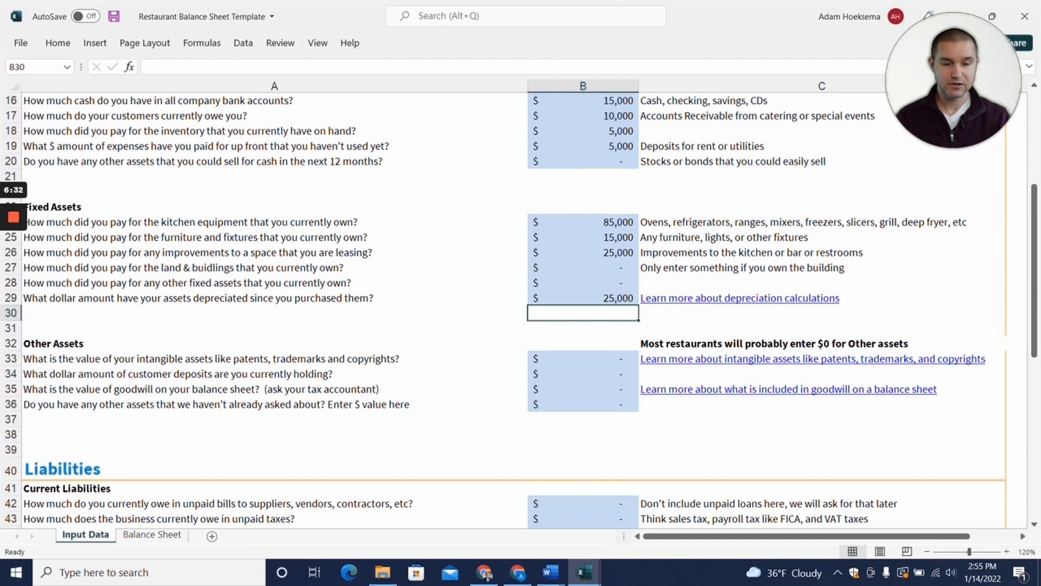
# Step: Review the Other Assets questions on intangible assets, customer deposits, goodwill and remaining assets
pyautogui.scroll(-1, 519, 312)
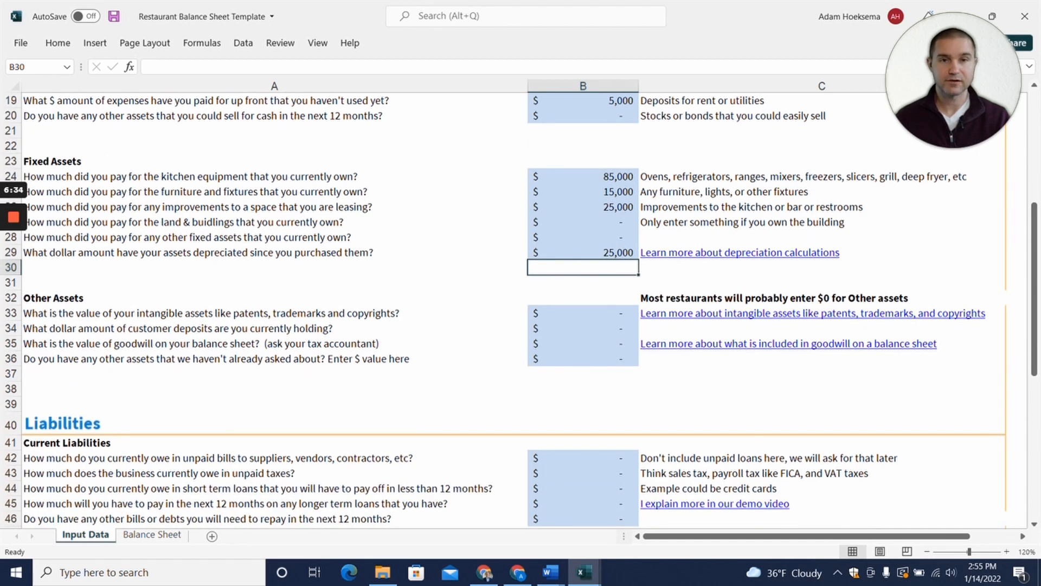
pyautogui.scroll(-1, 518, 312)
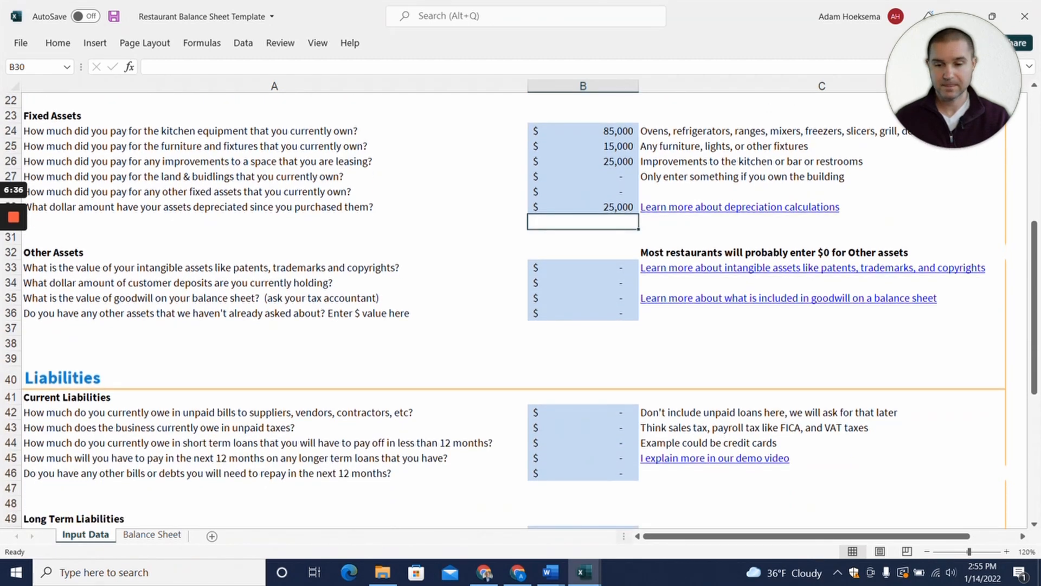
pyautogui.press('Down')
pyautogui.press('Down')
pyautogui.press('Down')
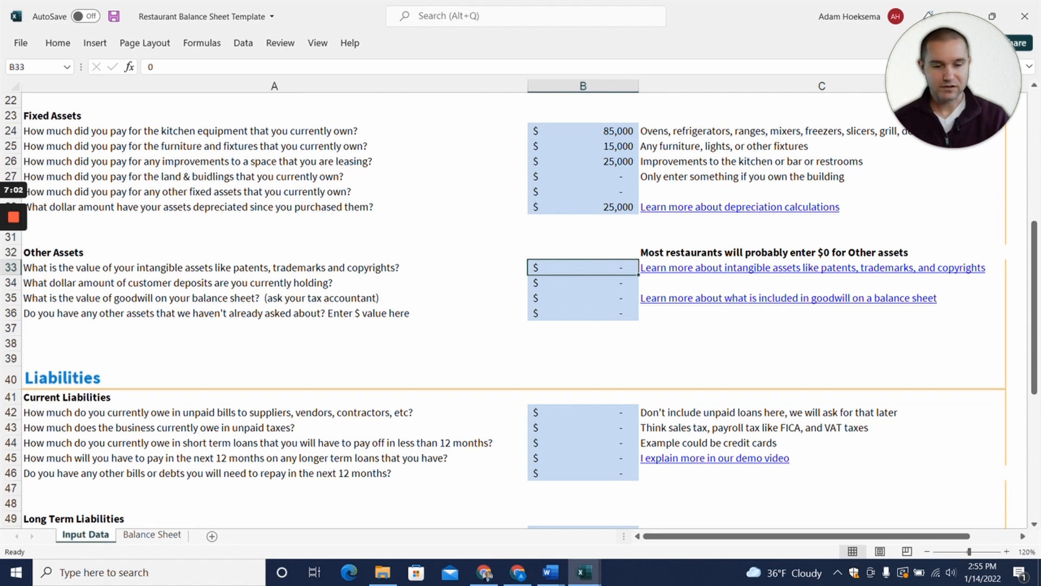
pyautogui.press('Down')
pyautogui.press('Down')
pyautogui.press('Down')
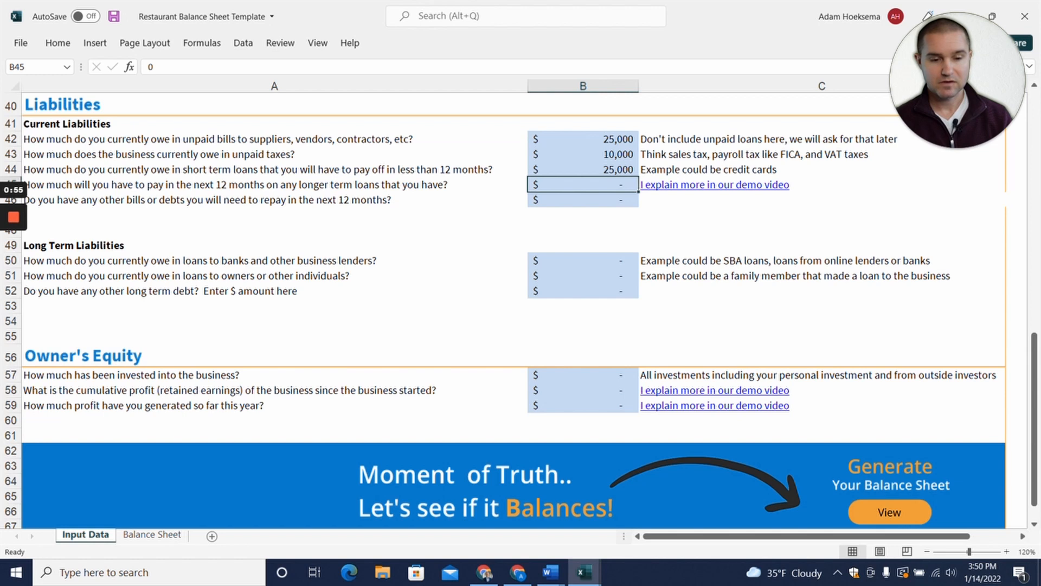
# Step: Under Current Liabilities, enter 12,000 for longer term loan payments in the next 12 months and 0 for other bills or debts
pyautogui.write('12000')
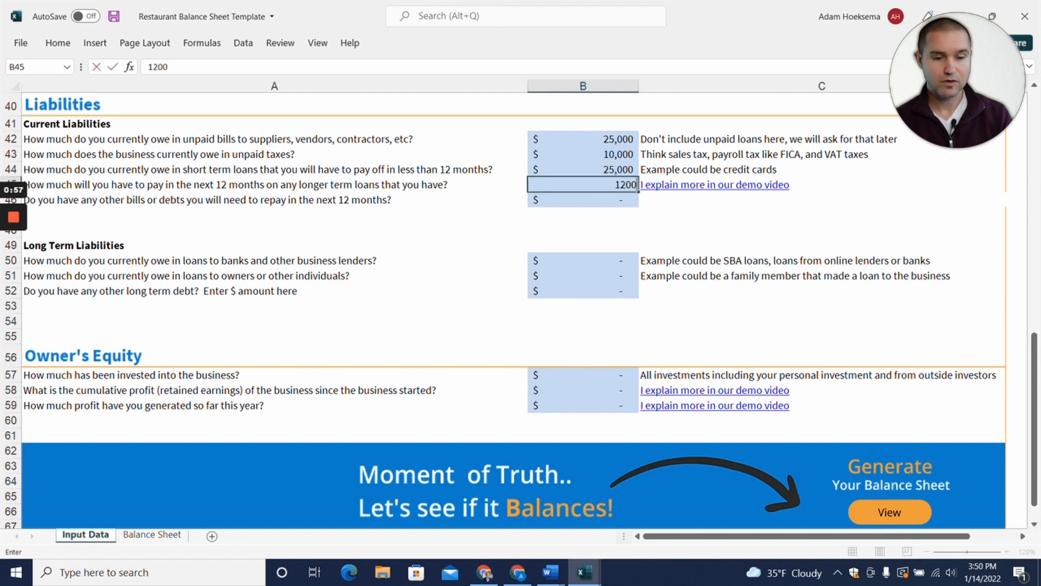
pyautogui.press('Return')
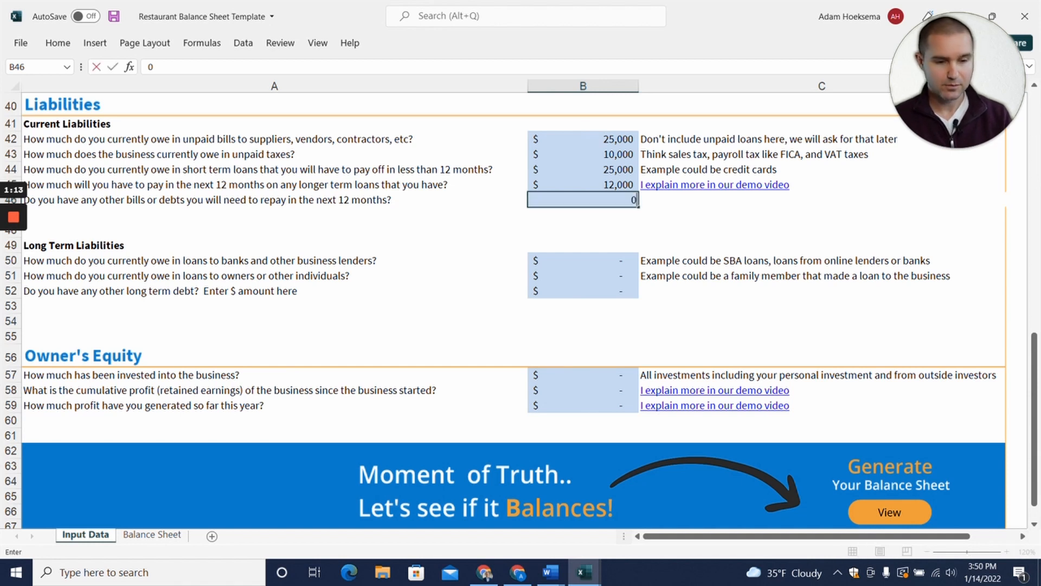
pyautogui.press('Down')
# Step: Under Long Term Liabilities, enter 50,000 for loans from banks and business lenders and 50,000 for loans from owners or other individuals
pyautogui.press('Down')
pyautogui.press('Down')
pyautogui.press('Down')
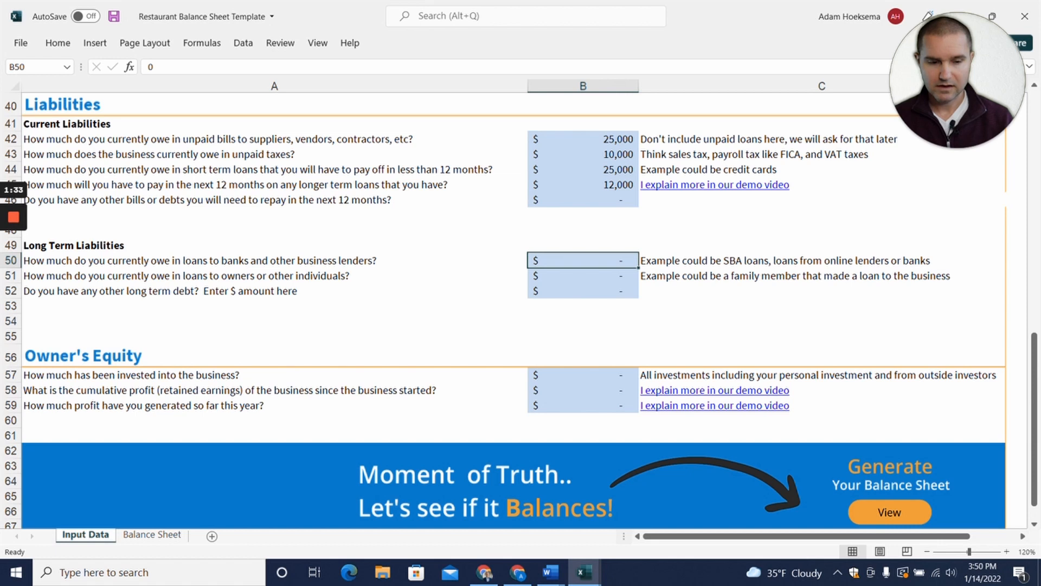
pyautogui.write('50000')
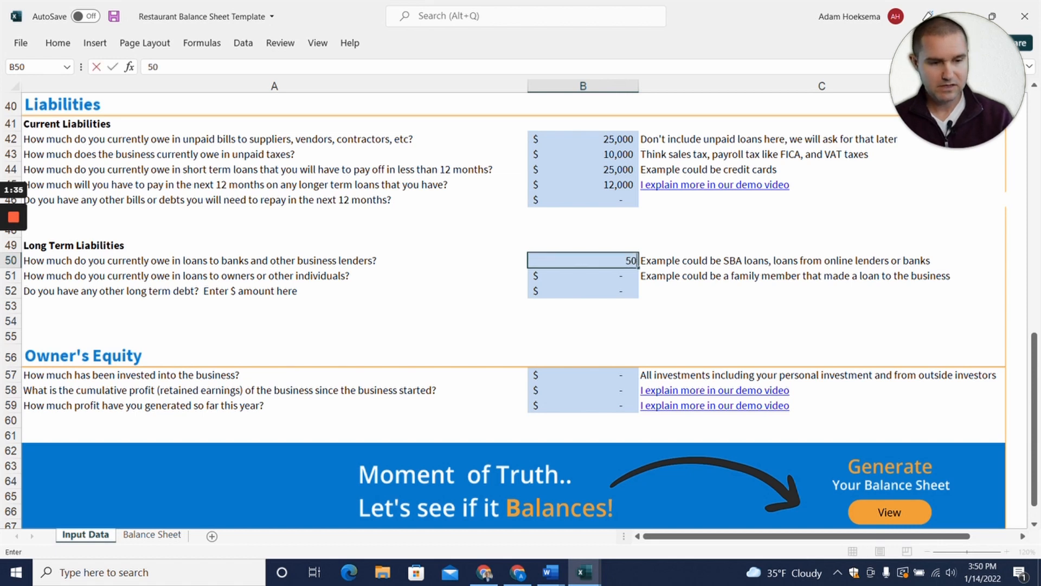
pyautogui.press('Return')
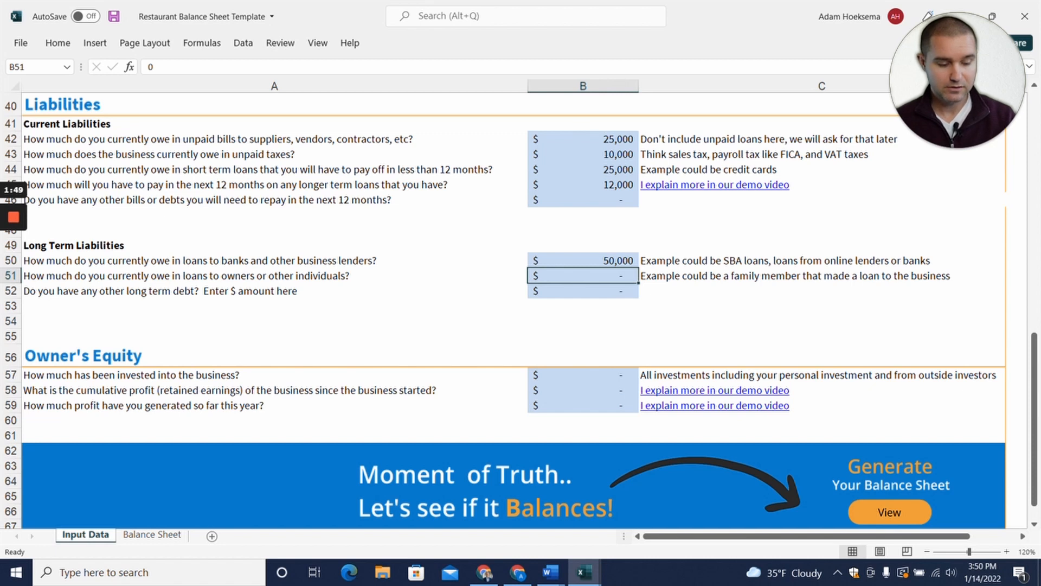
pyautogui.write('50000')
pyautogui.press('Return')
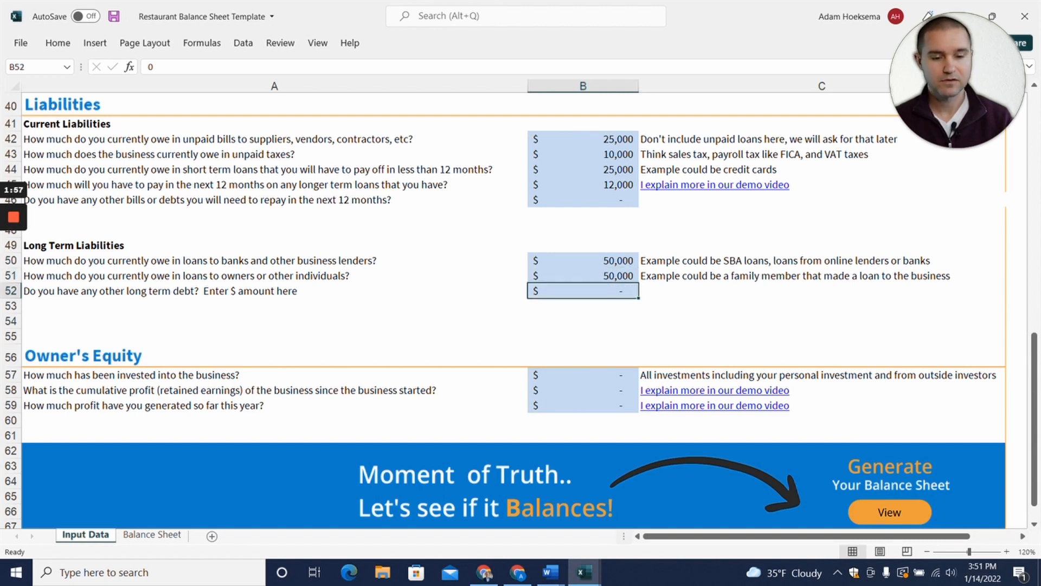
# Step: Under Owner's Equity, enter 100,000 as the amount invested into the business
pyautogui.press('Down')
pyautogui.press('Down')
pyautogui.press('Down')
pyautogui.press('Down')
pyautogui.press('Down')
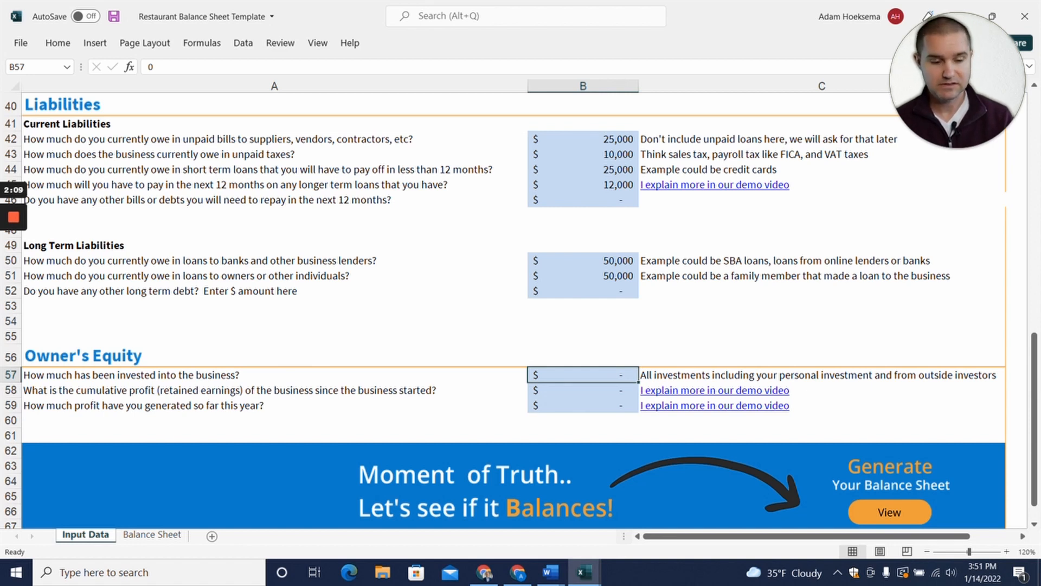
pyautogui.write('10000')
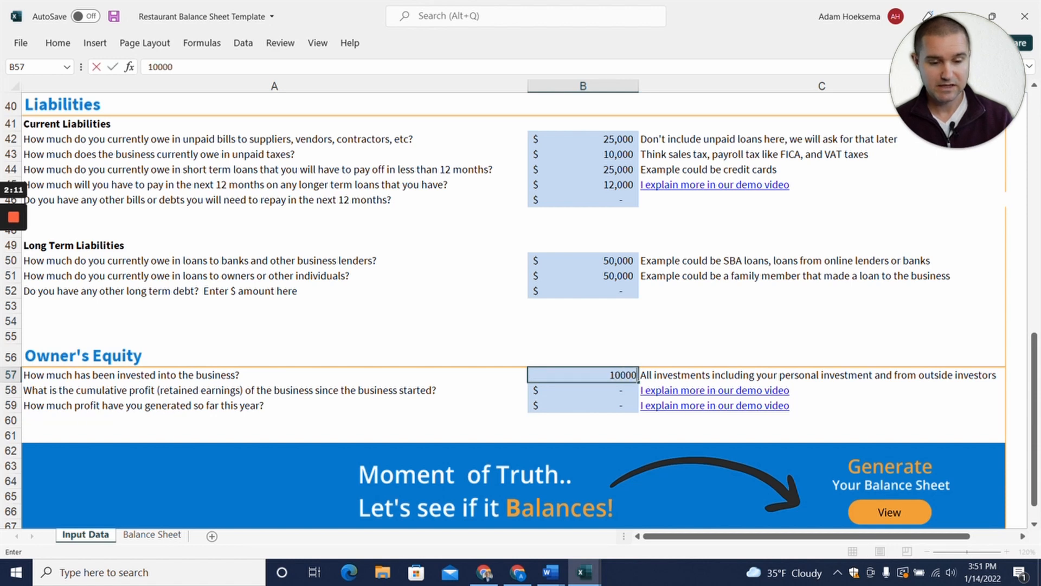
pyautogui.write('0')
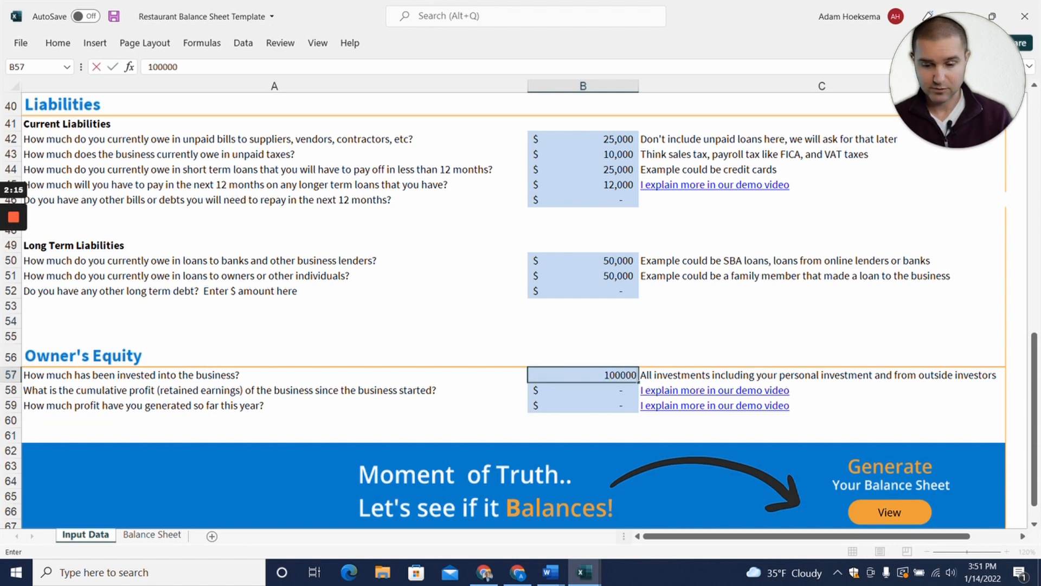
pyautogui.press('Return')
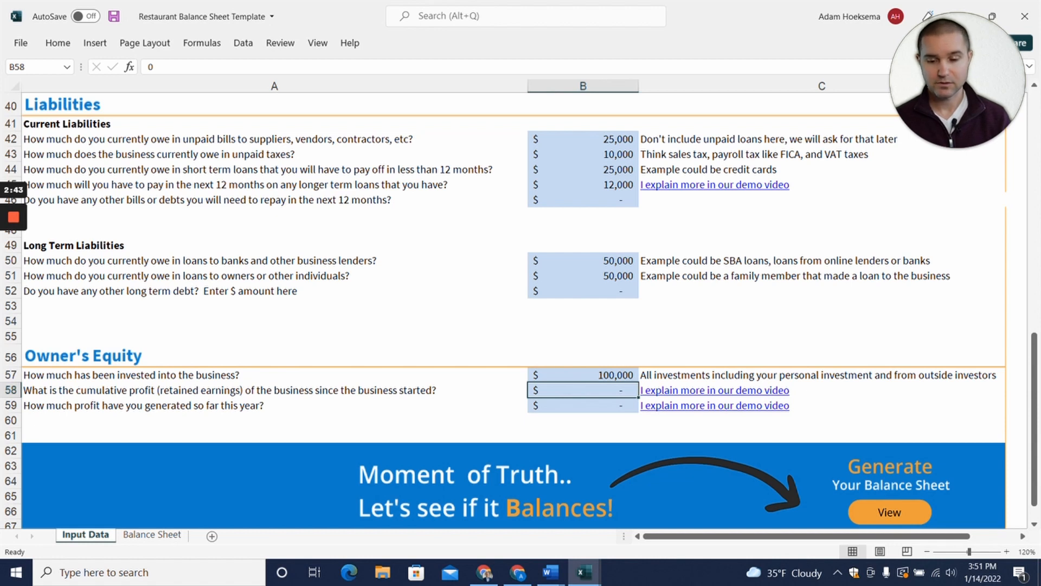
# Step: Enter 50,000 as the cumulative profit since the business started and 25,000 as the profit generated so far this year
pyautogui.write('50,0')
pyautogui.write('000')
pyautogui.press('Return')
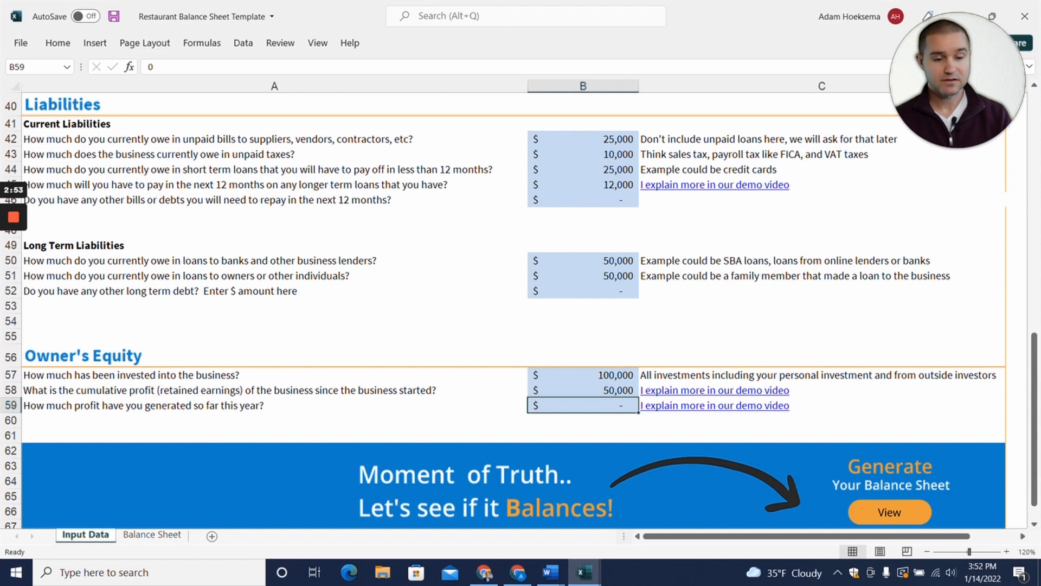
pyautogui.write('25,00')
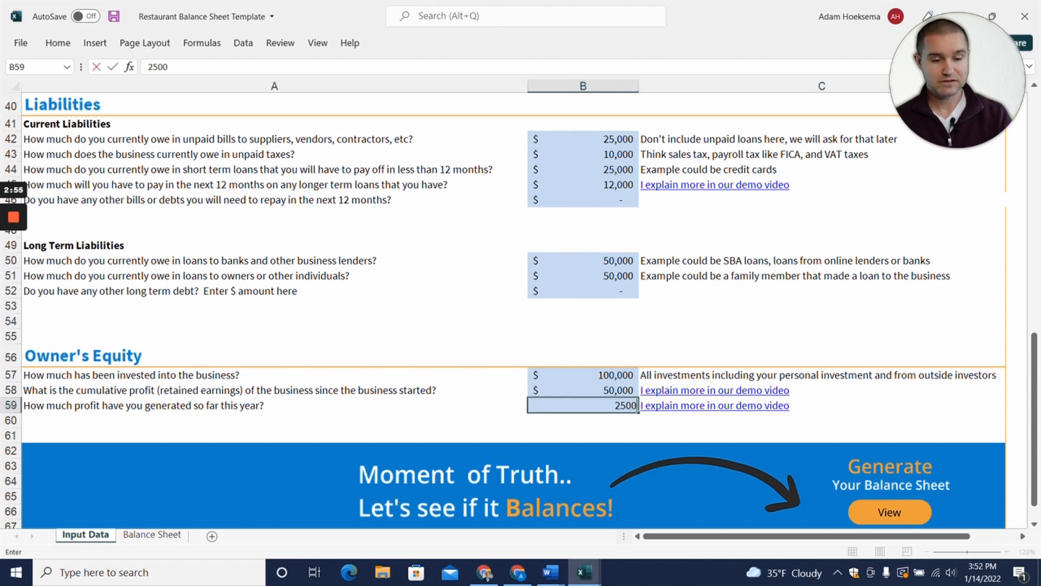
pyautogui.write('0')
pyautogui.press('Return')
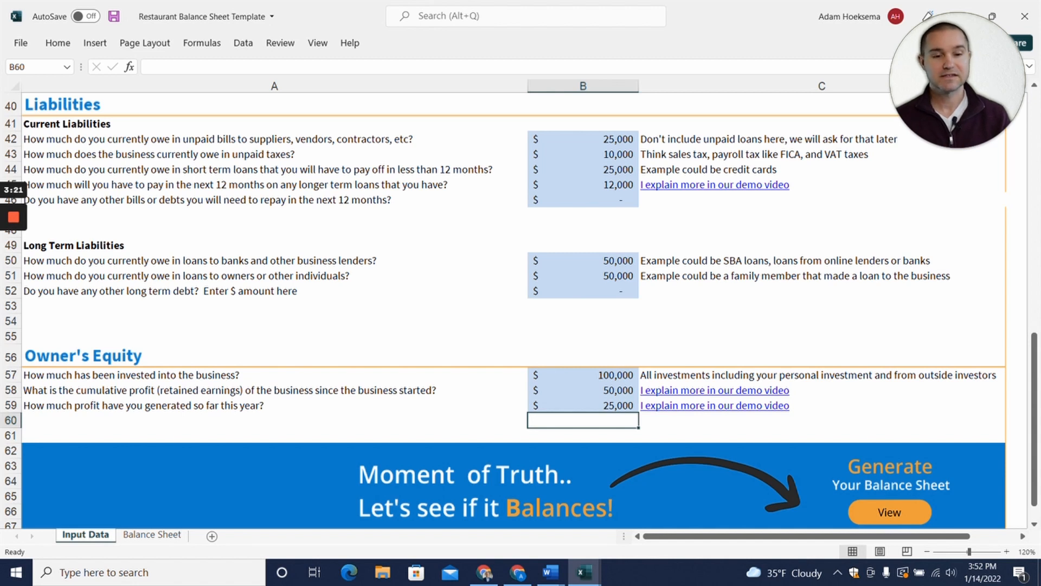
# Step: View the generated balance sheet and inspect the balance check below Total Liabilities & Equity
pyautogui.click(888, 512)
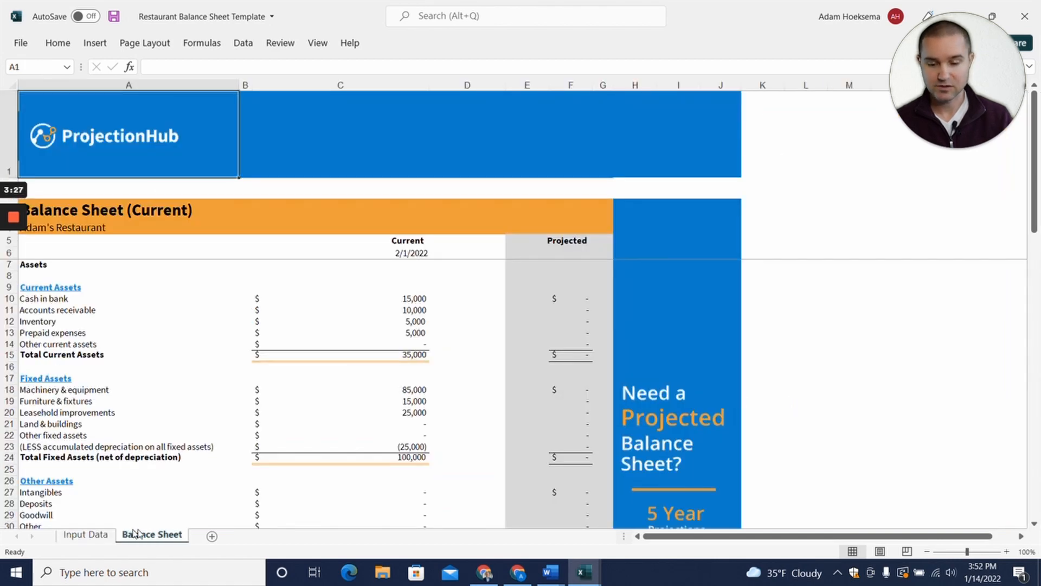
pyautogui.scroll(-3, 521, 379)
pyautogui.scroll(3, 521, 380)
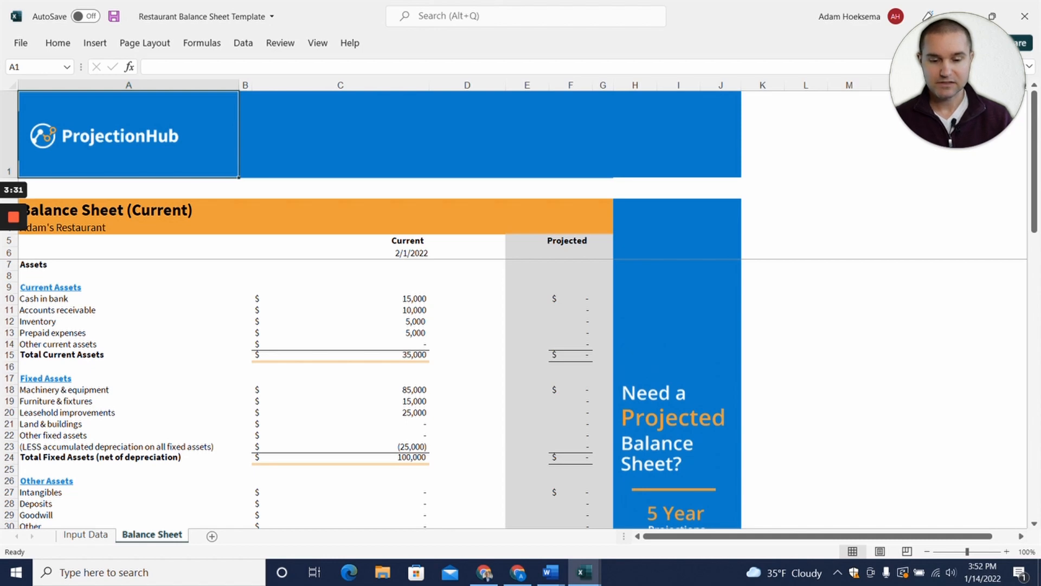
pyautogui.scroll(-2, 521, 390)
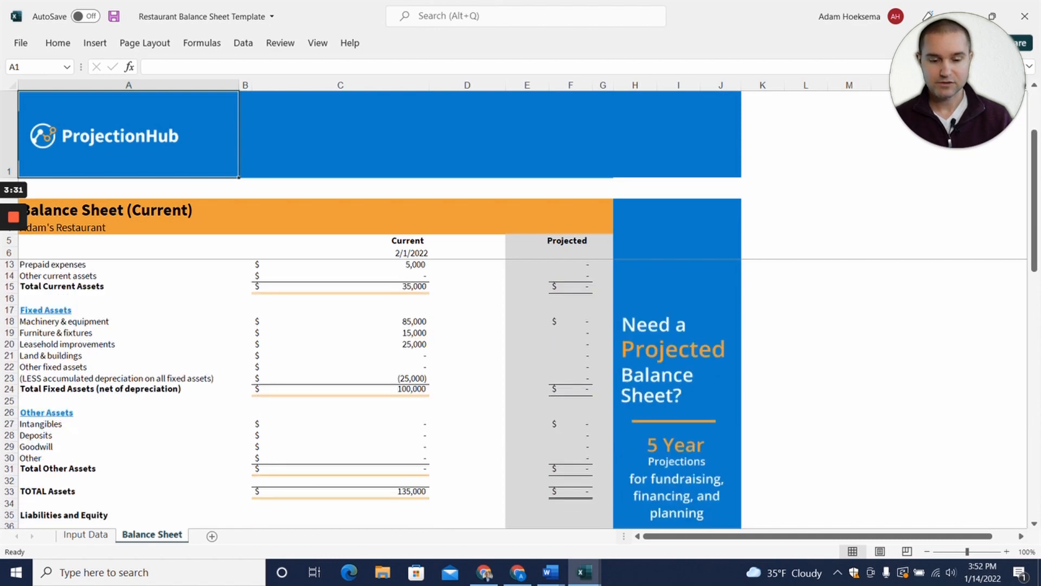
pyautogui.click(1007, 552)
pyautogui.click(1007, 551)
pyautogui.click(1007, 552)
pyautogui.scroll(-10, 521, 421)
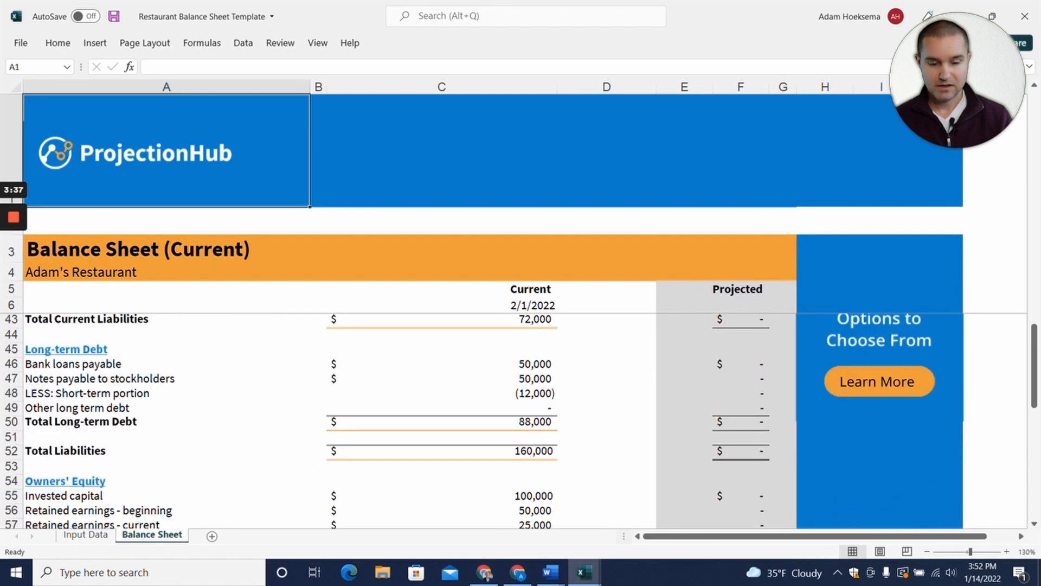
pyautogui.scroll(-3, 521, 420)
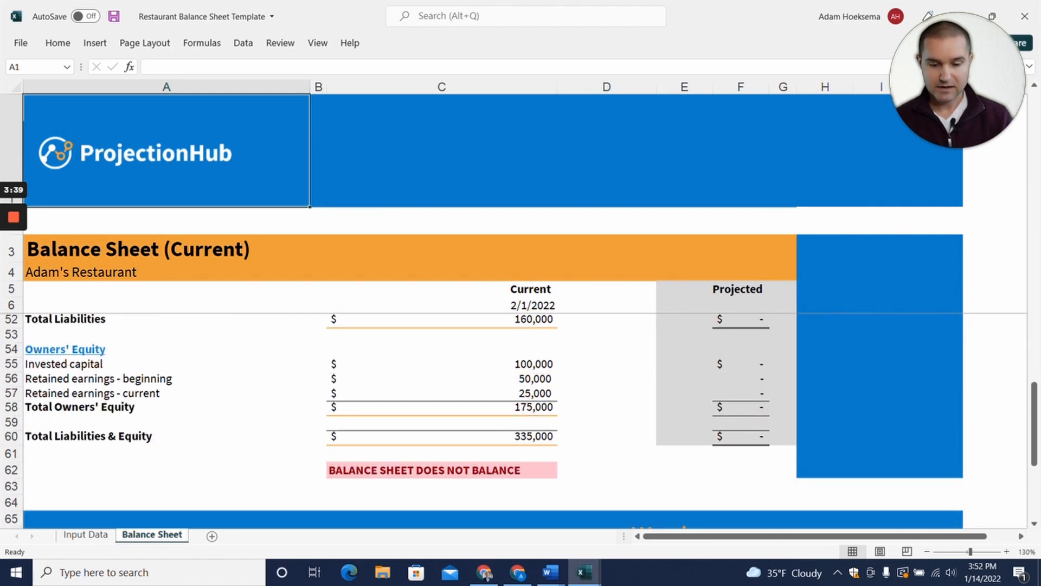
pyautogui.click(442, 470)
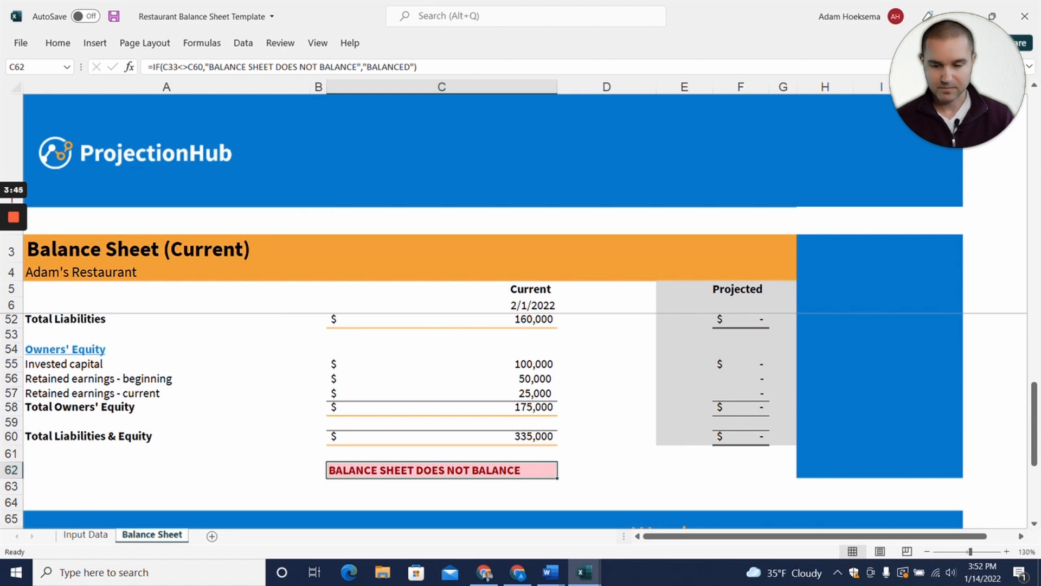
# Step: Compare Total Assets with Total Liabilities & Equity and review the asset, liability and equity lines for the cause of the mismatch
pyautogui.scroll(2, 521, 421)
pyautogui.scroll(1, 520, 420)
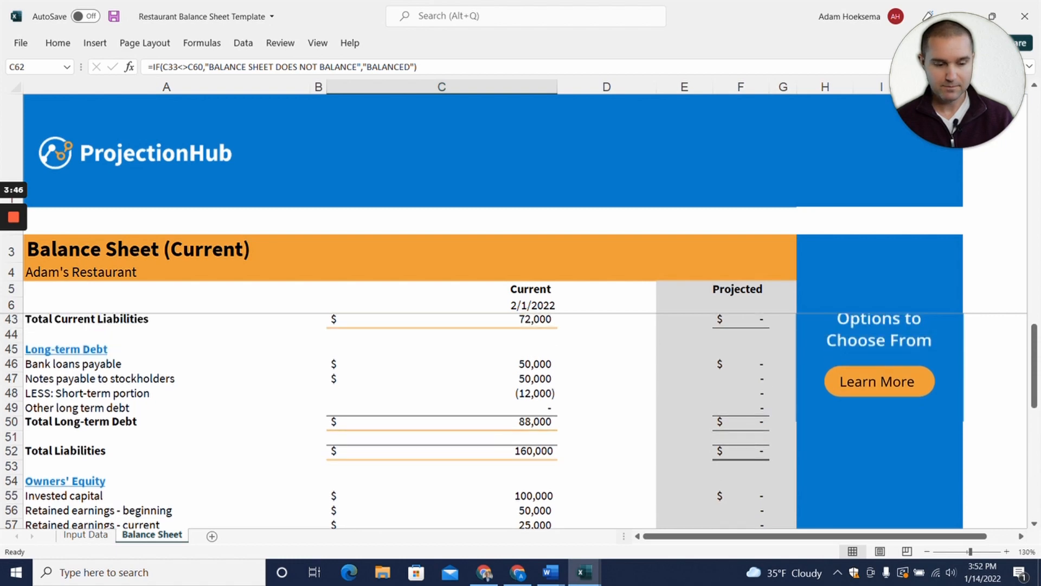
pyautogui.click(928, 551)
pyautogui.click(927, 552)
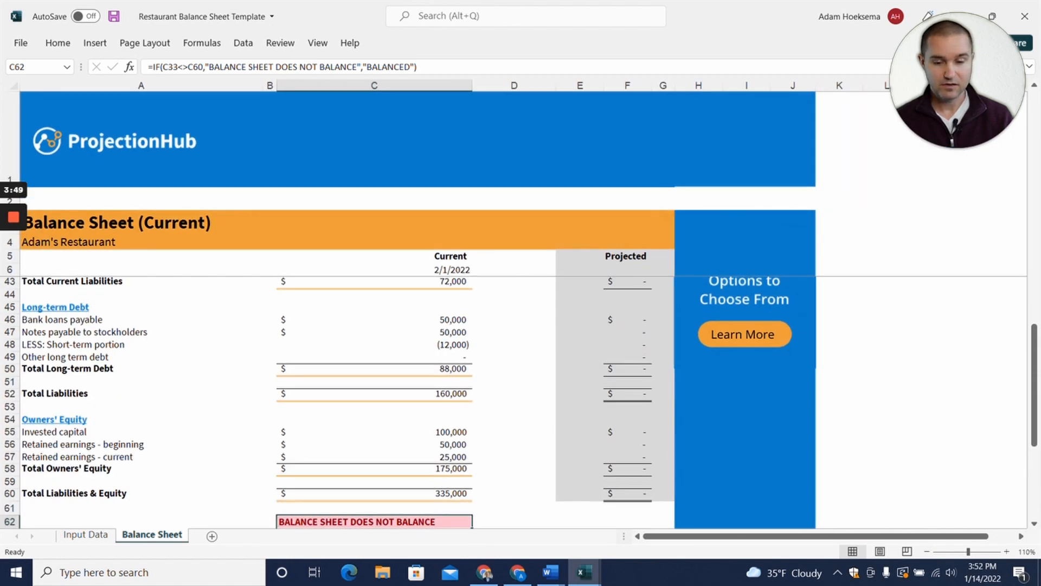
pyautogui.scroll(3, 520, 401)
pyautogui.scroll(2, 520, 401)
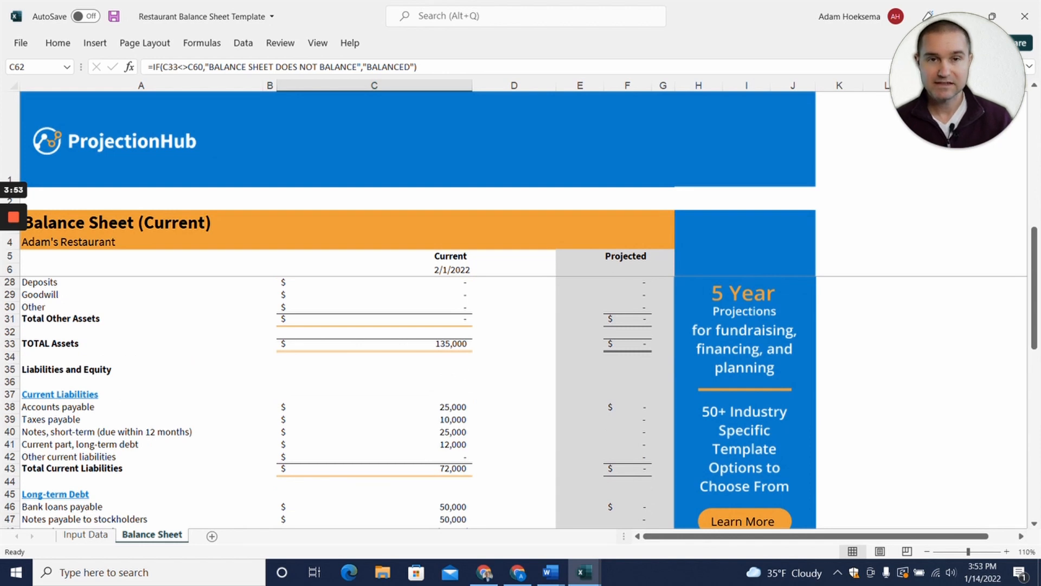
pyautogui.scroll(-5, 521, 401)
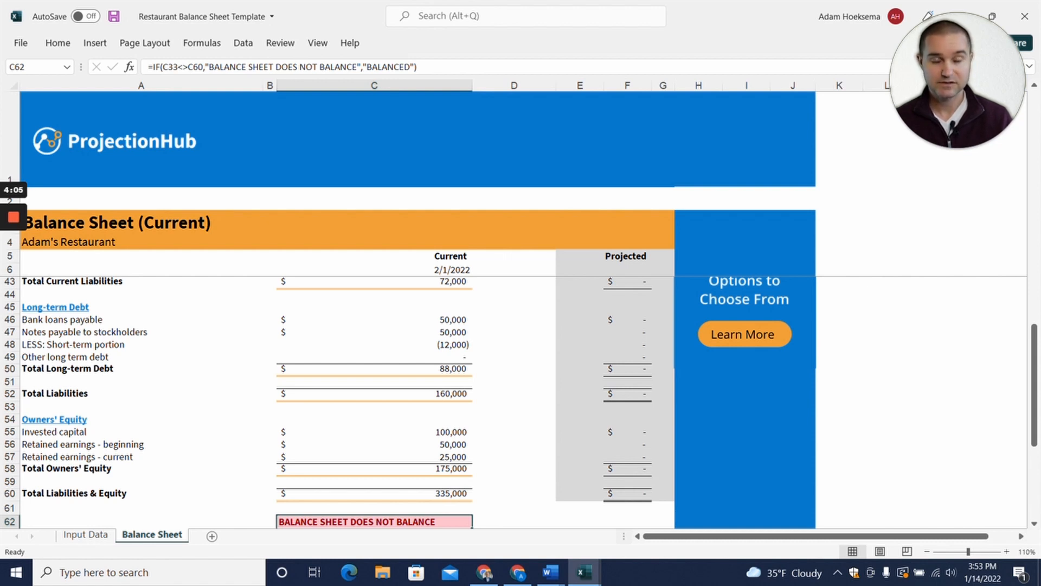
pyautogui.scroll(6, 380, 401)
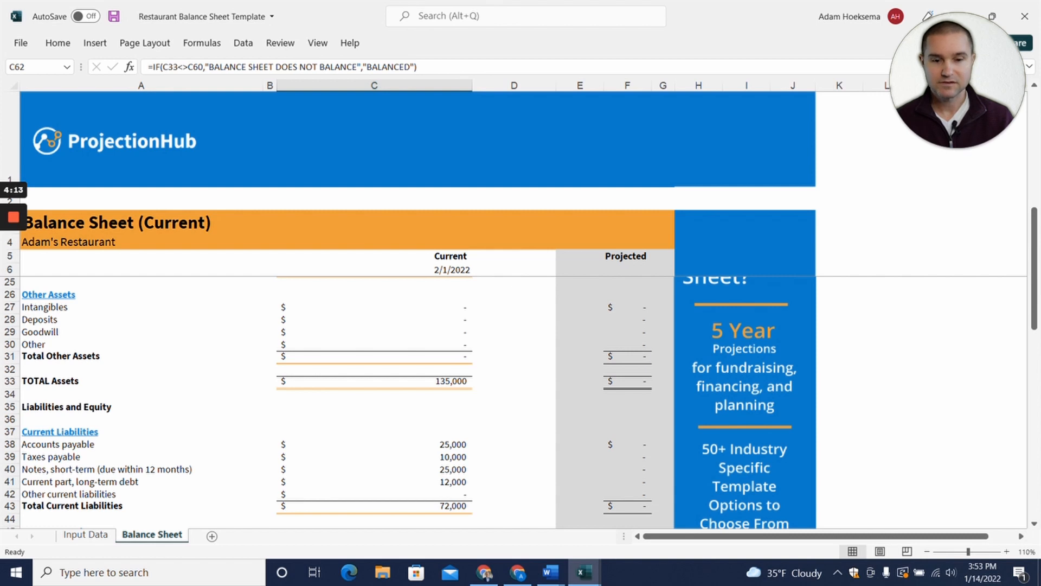
pyautogui.scroll(4, 380, 402)
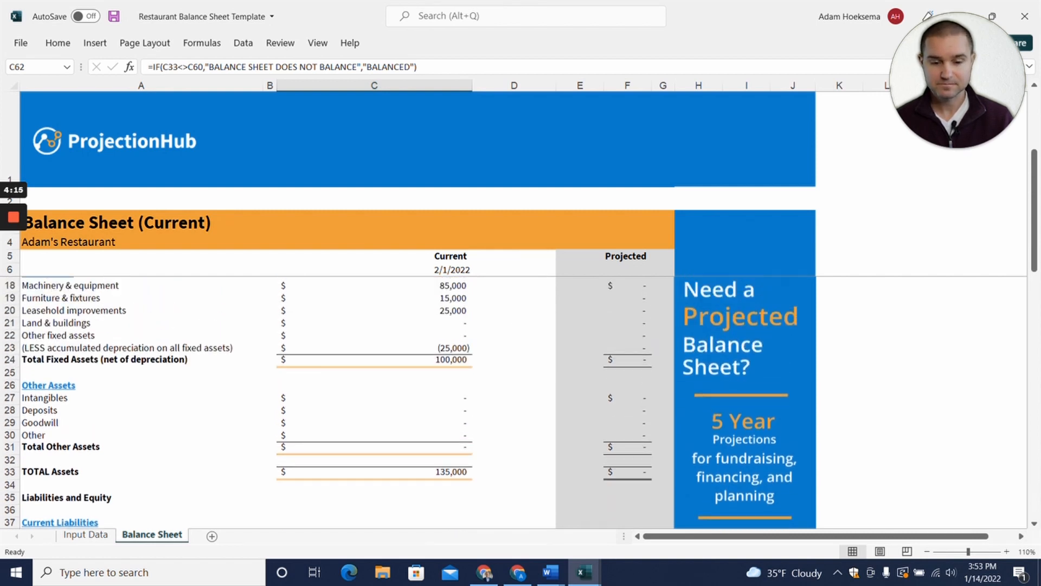
pyautogui.scroll(2, 379, 402)
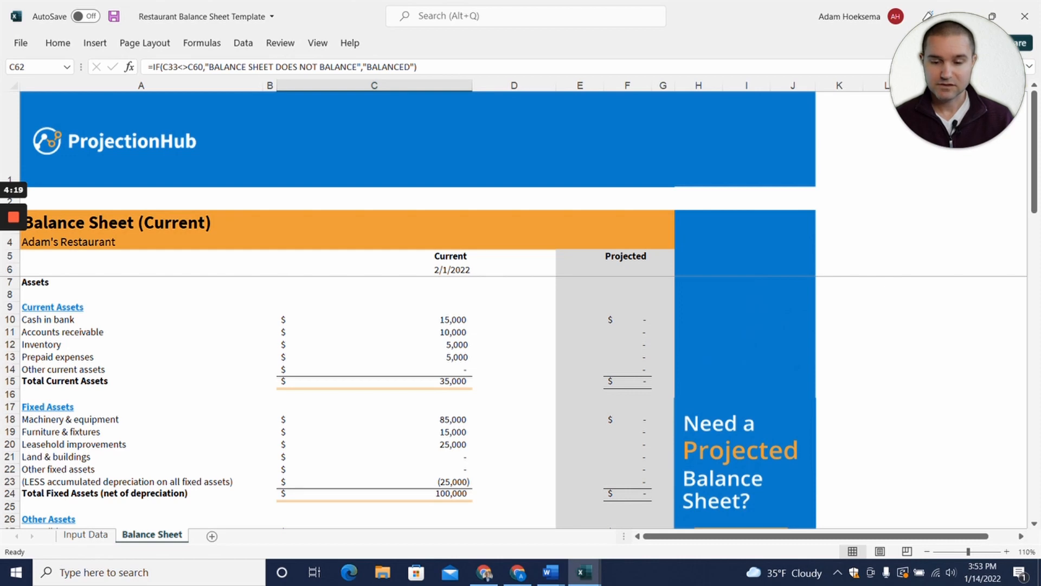
pyautogui.scroll(-13, 380, 401)
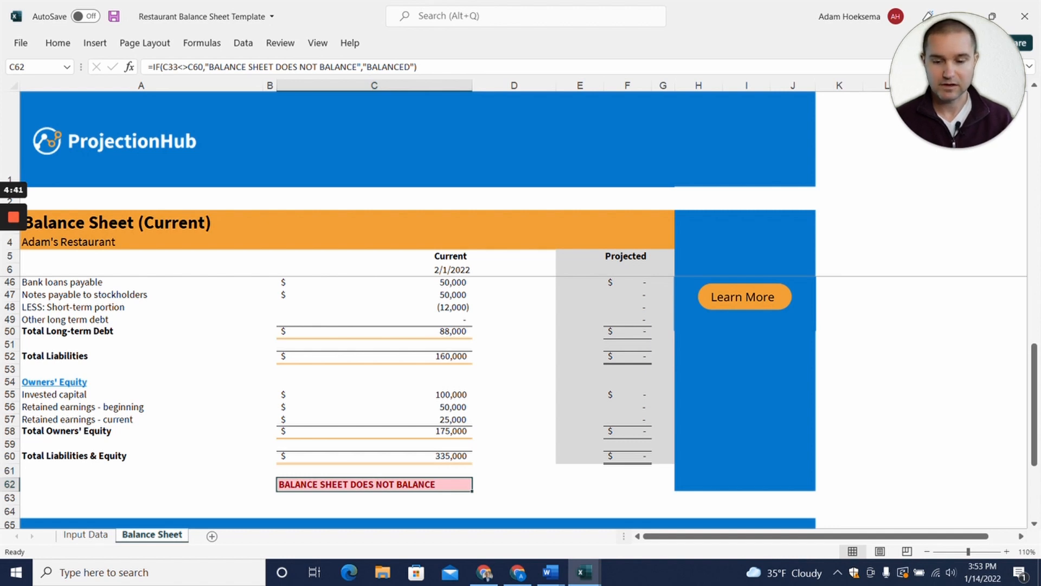
# Step: Check the source of the Invested capital amount under Owners' Equity and compare it with Total Assets
pyautogui.click(374, 395)
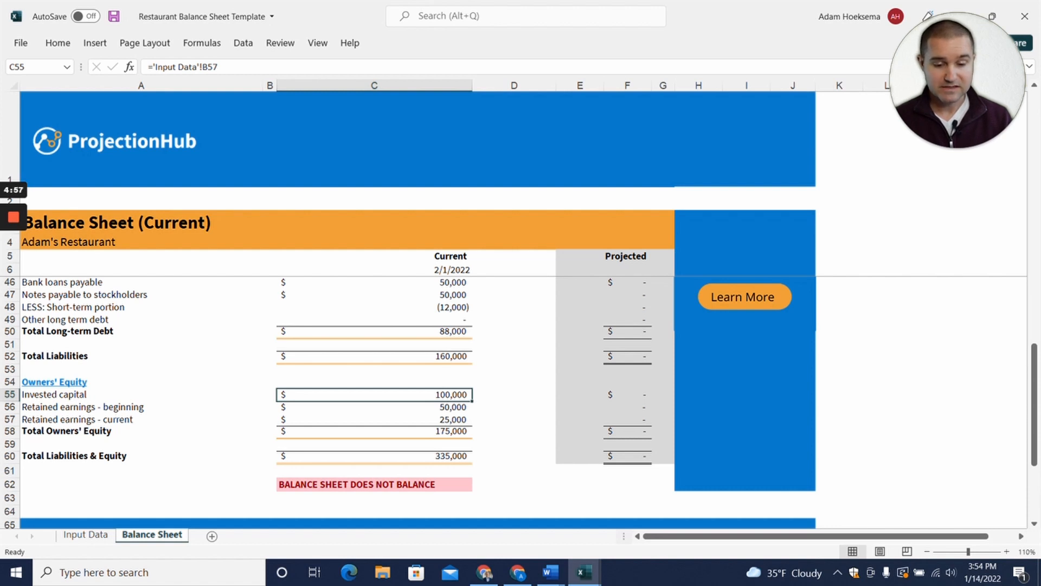
pyautogui.scroll(7, 521, 402)
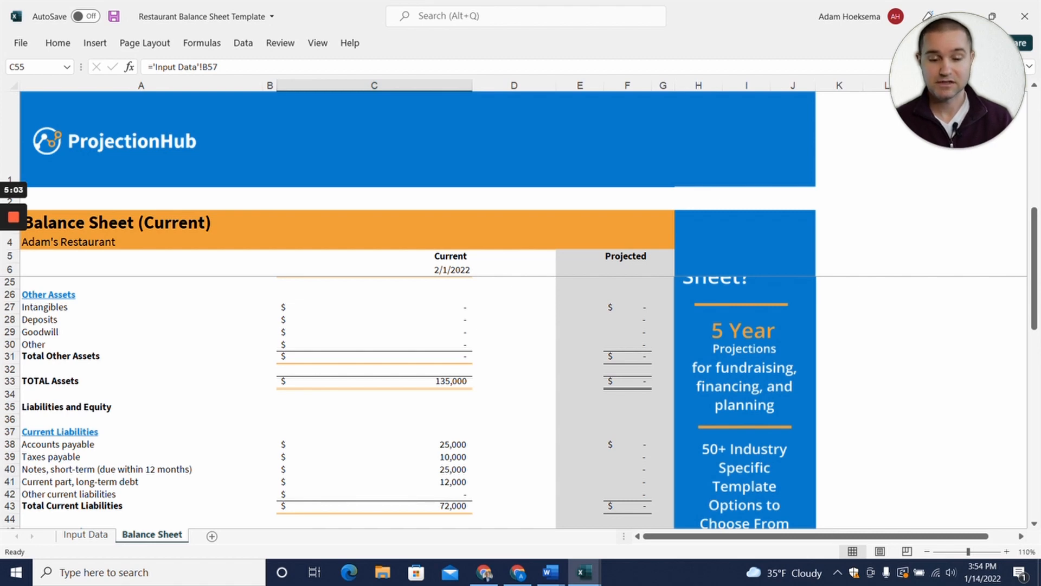
pyautogui.scroll(-7, 520, 401)
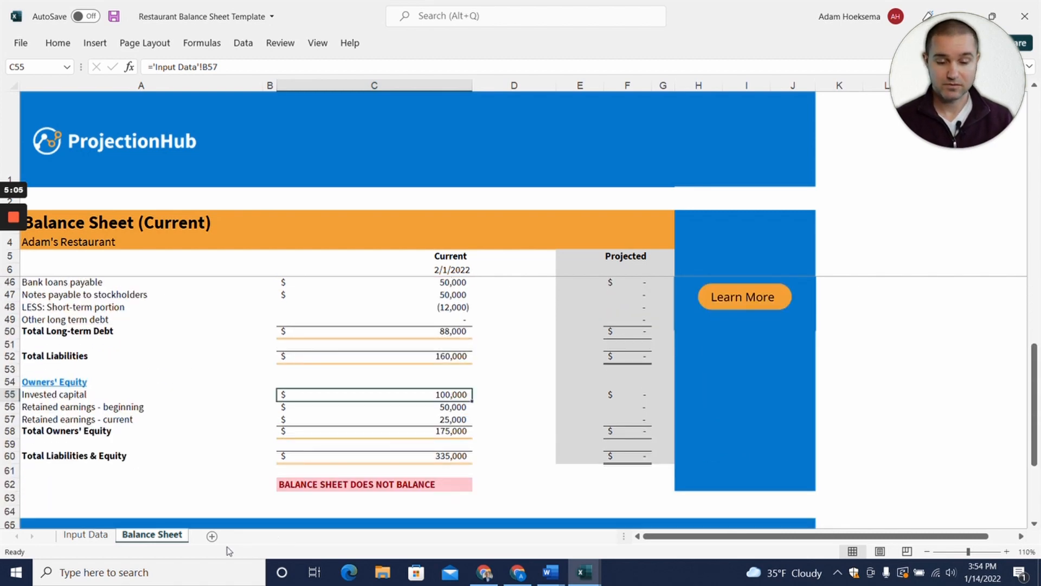
# Step: Return to the Input Data sheet and set the amount invested into the business to 0
pyautogui.click(82, 535)
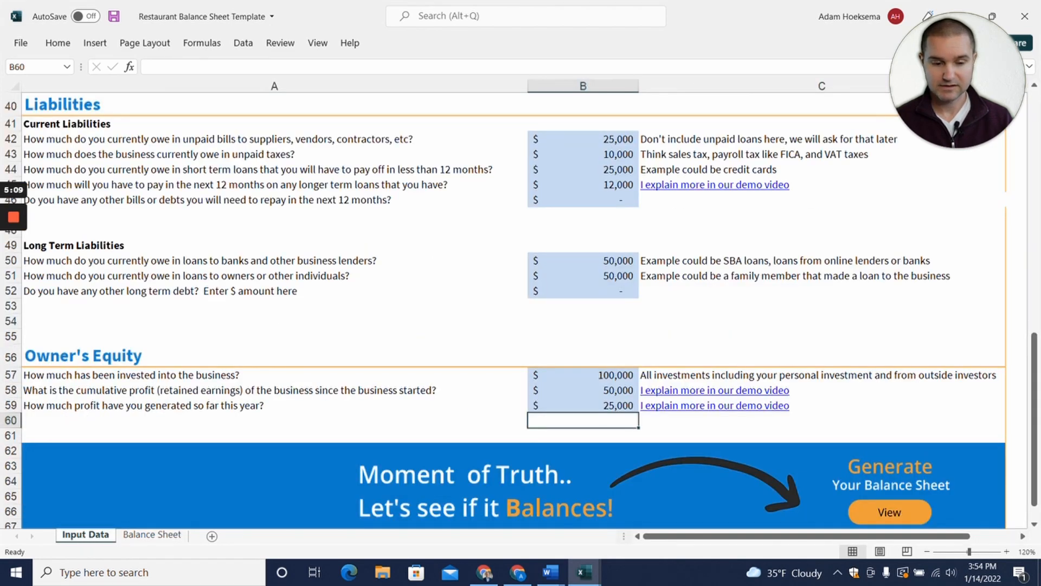
pyautogui.press('Up')
pyautogui.press('Up')
pyautogui.press('Up')
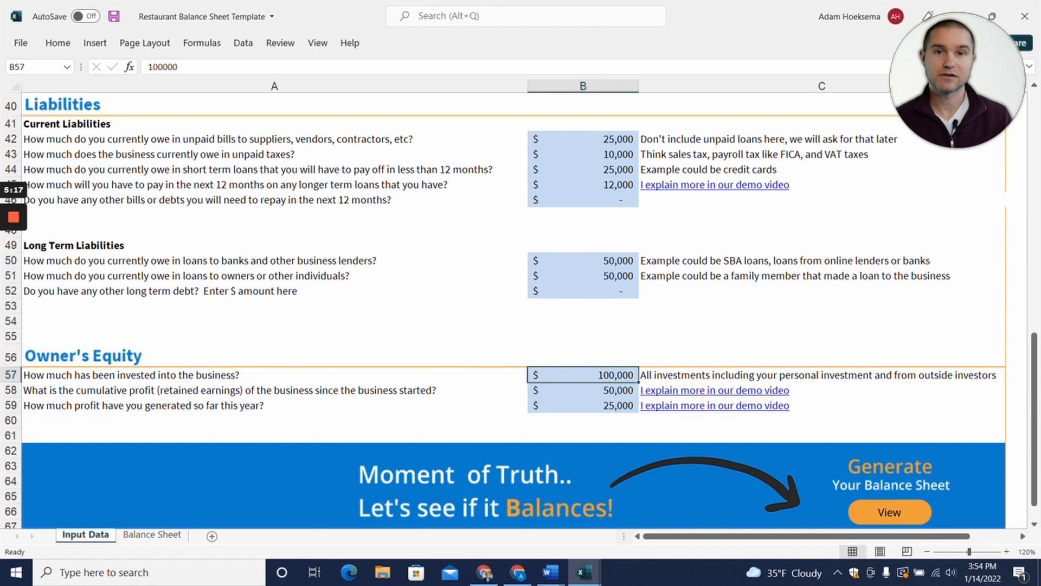
pyautogui.write('0')
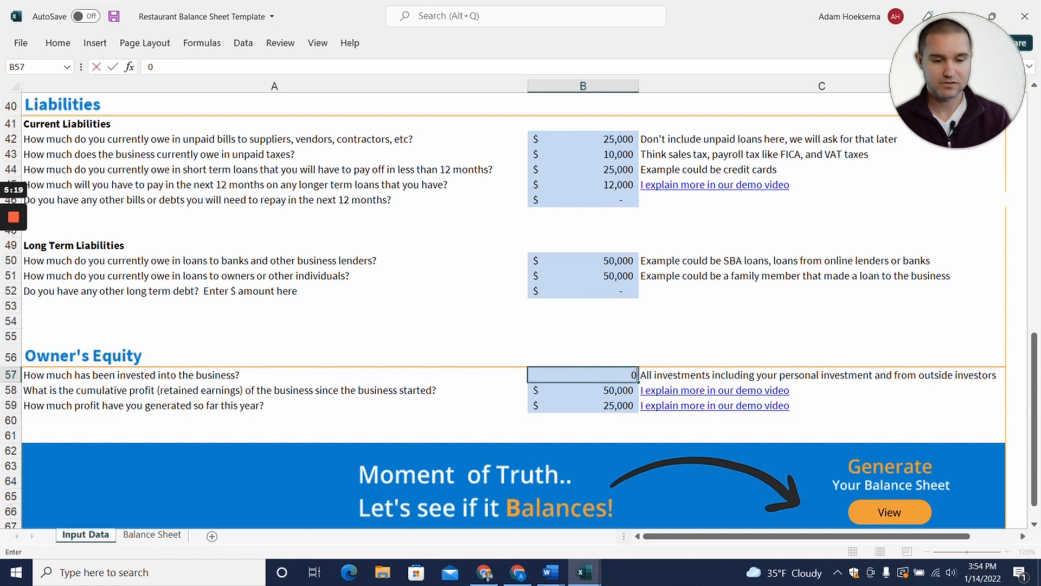
pyautogui.press('Return')
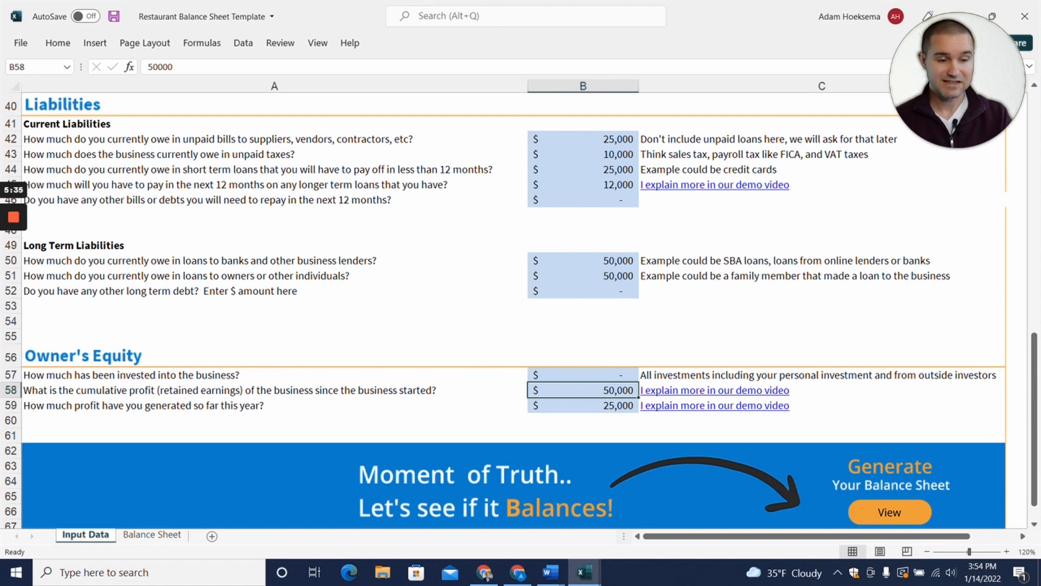
# Step: Set the cumulative profit (retained earnings) since the business started to -75,000
pyautogui.write('-')
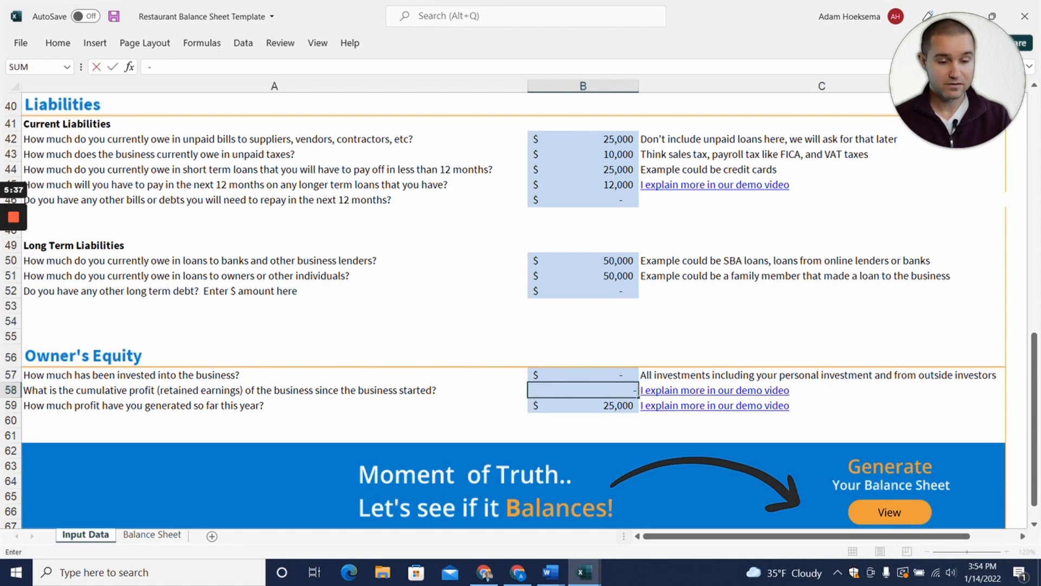
pyautogui.write('75000')
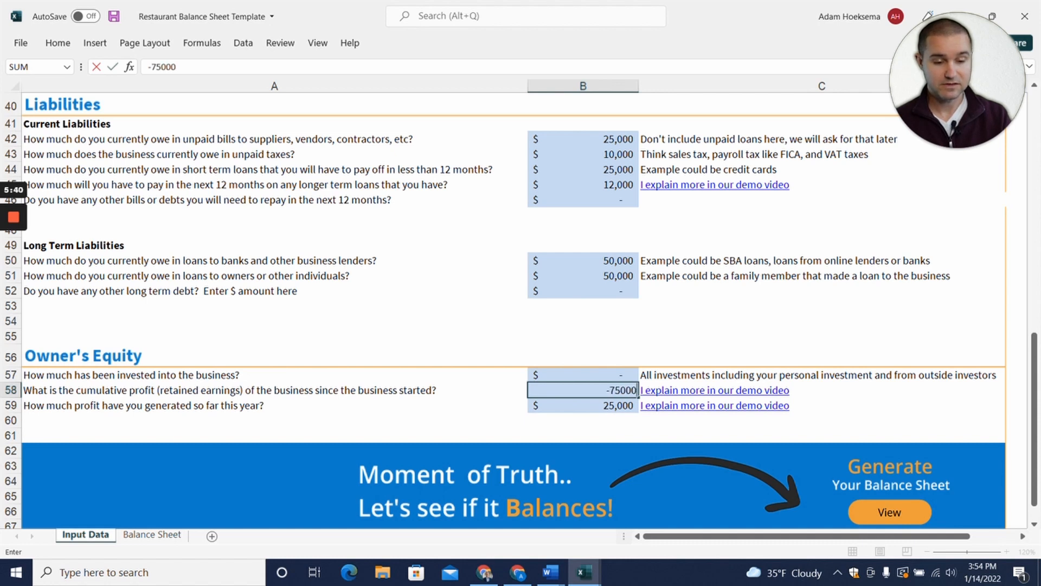
pyautogui.hotkey('ctrl', 'Return')
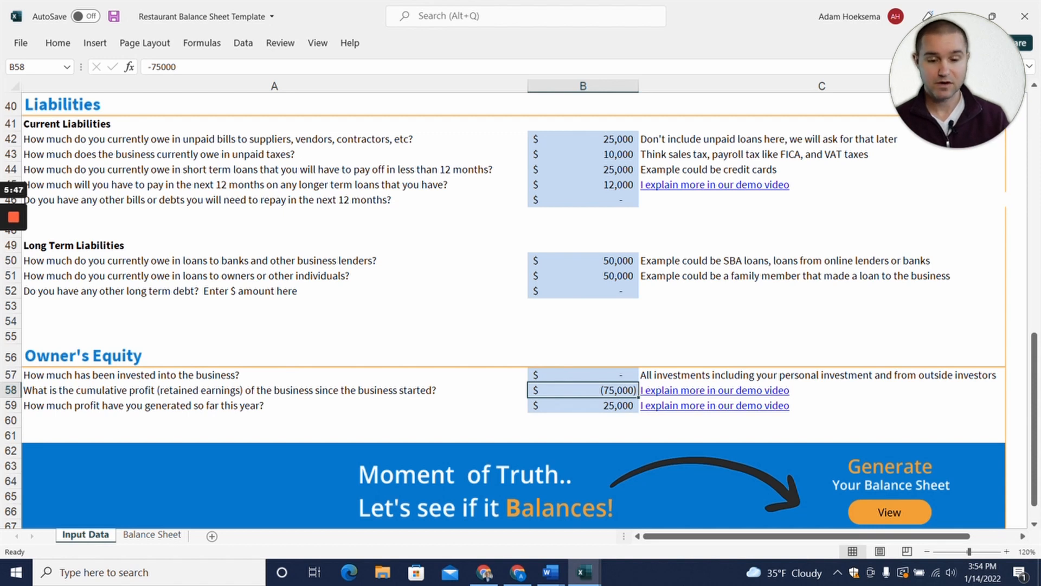
# Step: Check the balance status on the Balance Sheet and compare the asset lines with Total Liabilities & Equity
pyautogui.click(146, 535)
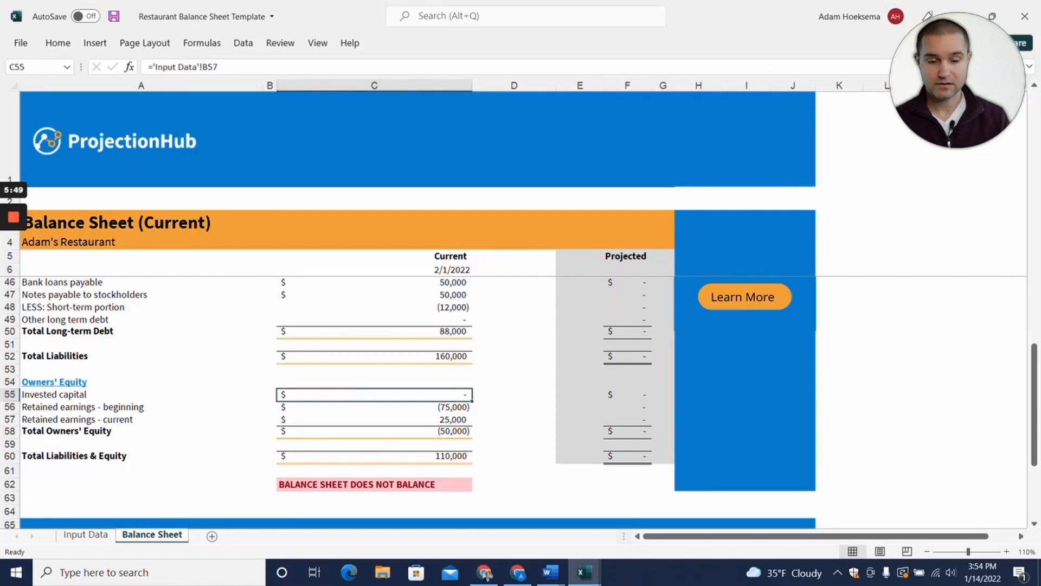
pyautogui.scroll(-4, 418, 402)
pyautogui.scroll(1, 417, 402)
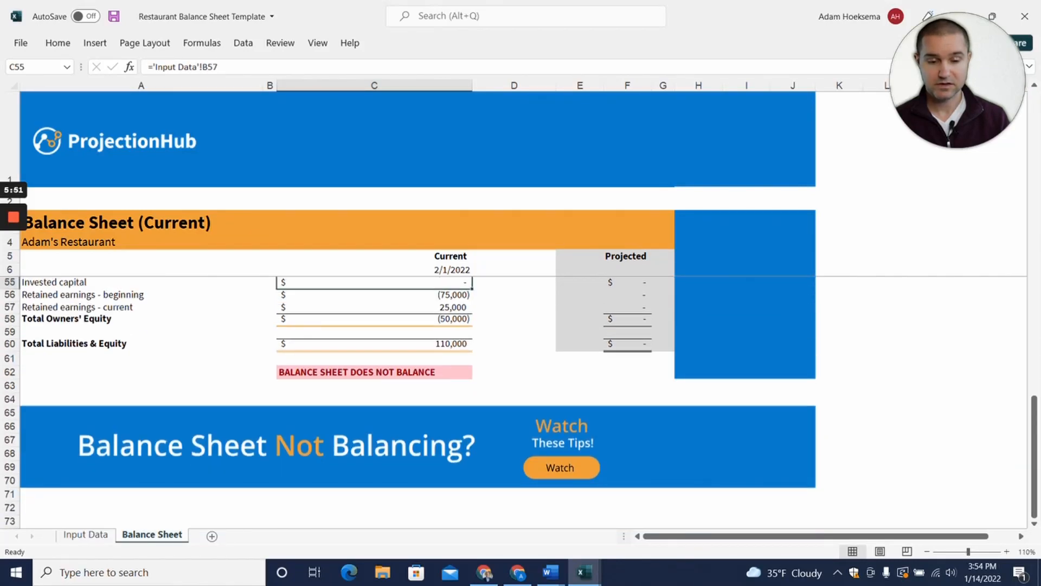
pyautogui.scroll(11, 418, 401)
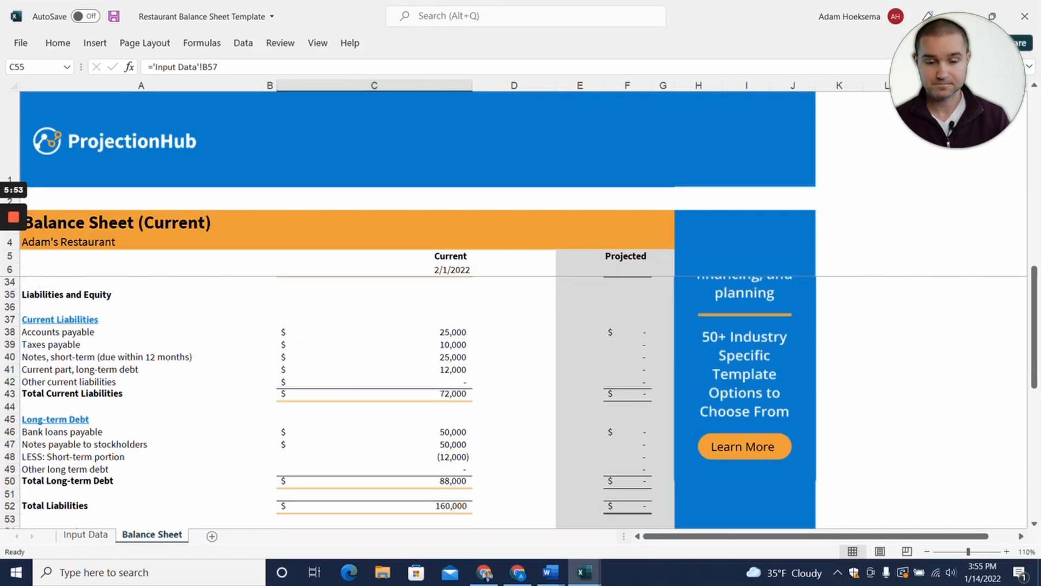
pyautogui.scroll(4, 417, 401)
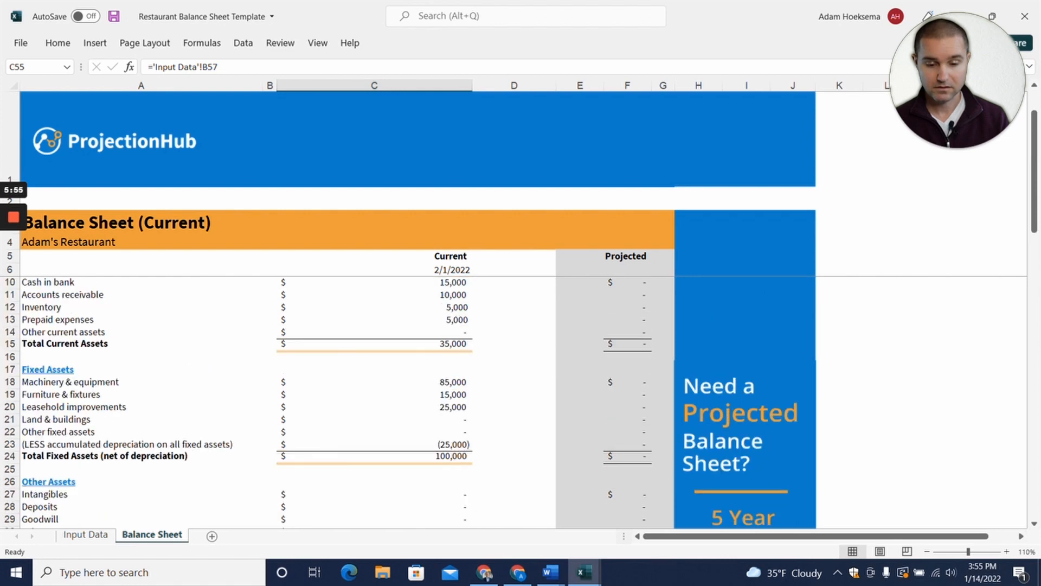
pyautogui.scroll(-12, 417, 401)
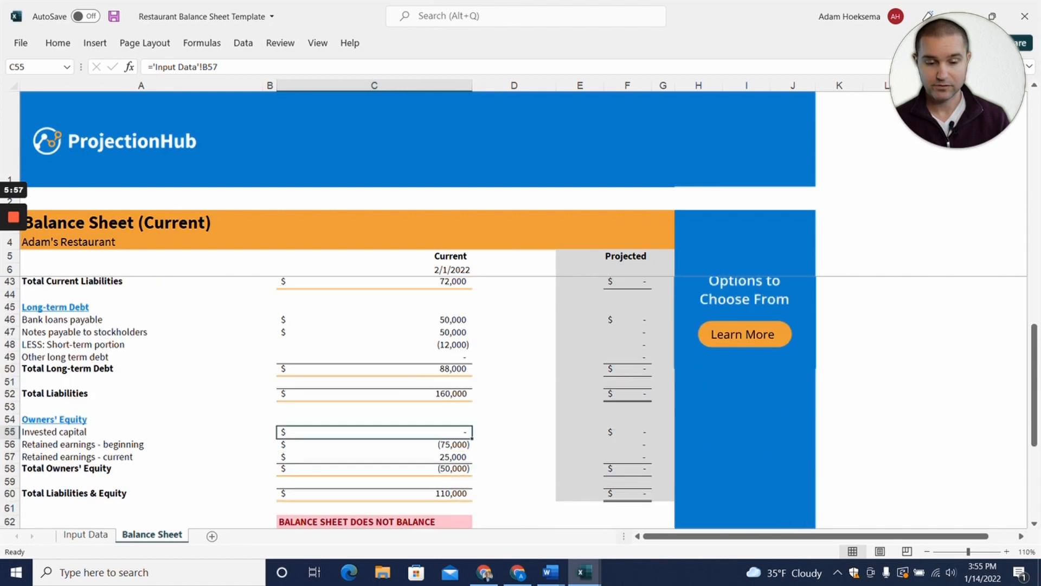
pyautogui.scroll(-1, 418, 401)
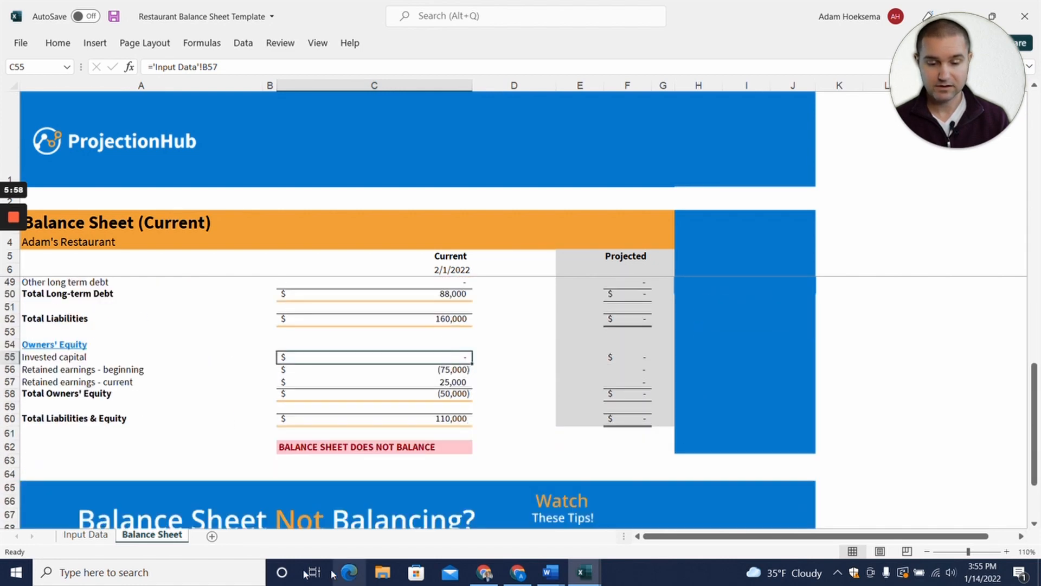
# Step: On the Input Data sheet, set the cumulative profit (retained earnings) since the business started to -50,000
pyautogui.click(85, 534)
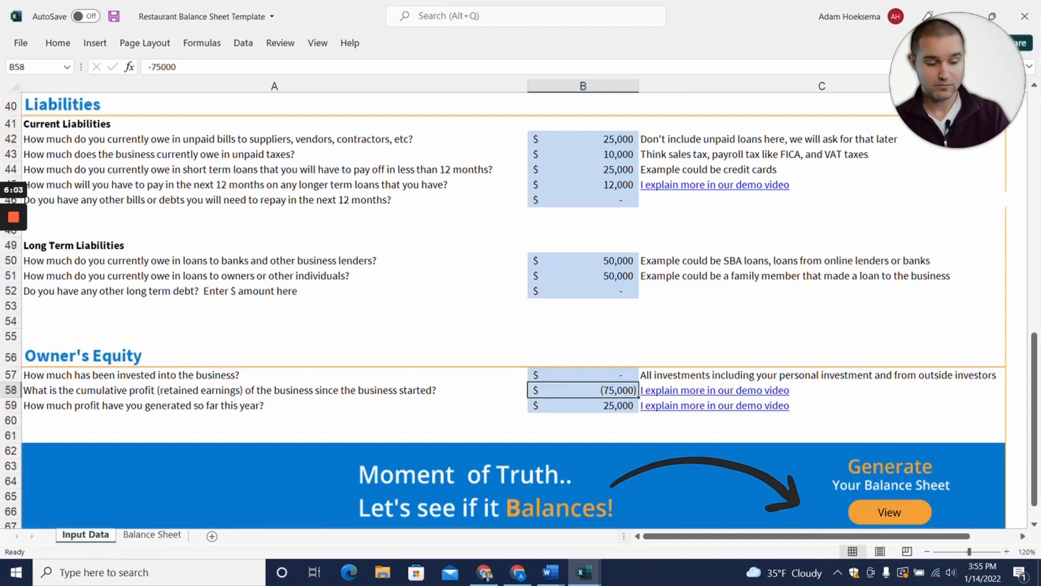
pyautogui.write('-5000')
pyautogui.write('0')
pyautogui.press('Return')
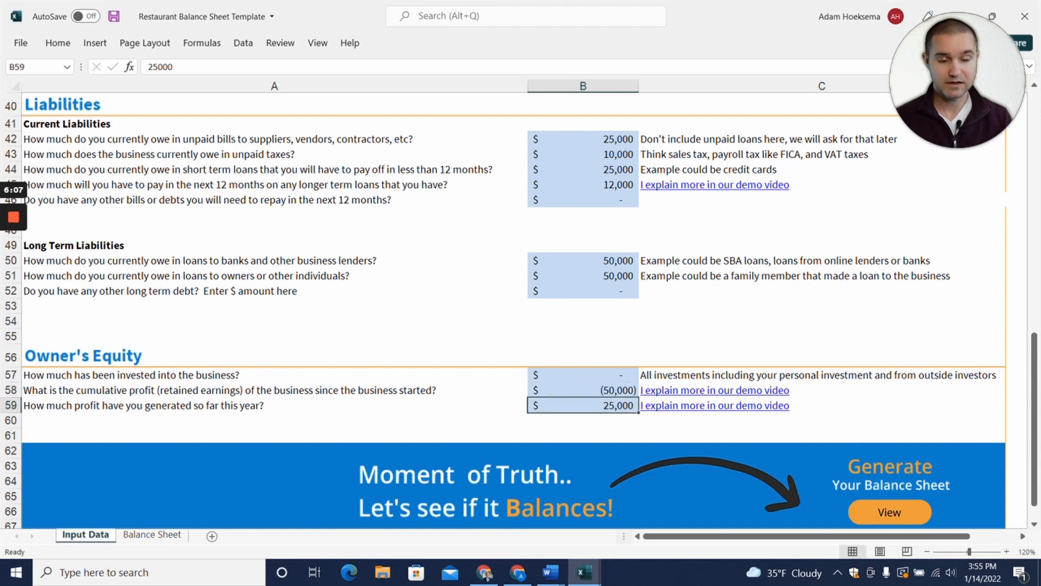
# Step: Recheck the balance status and the Owners' Equity section on the Balance Sheet
pyautogui.click(152, 534)
pyautogui.scroll(-4, 347, 358)
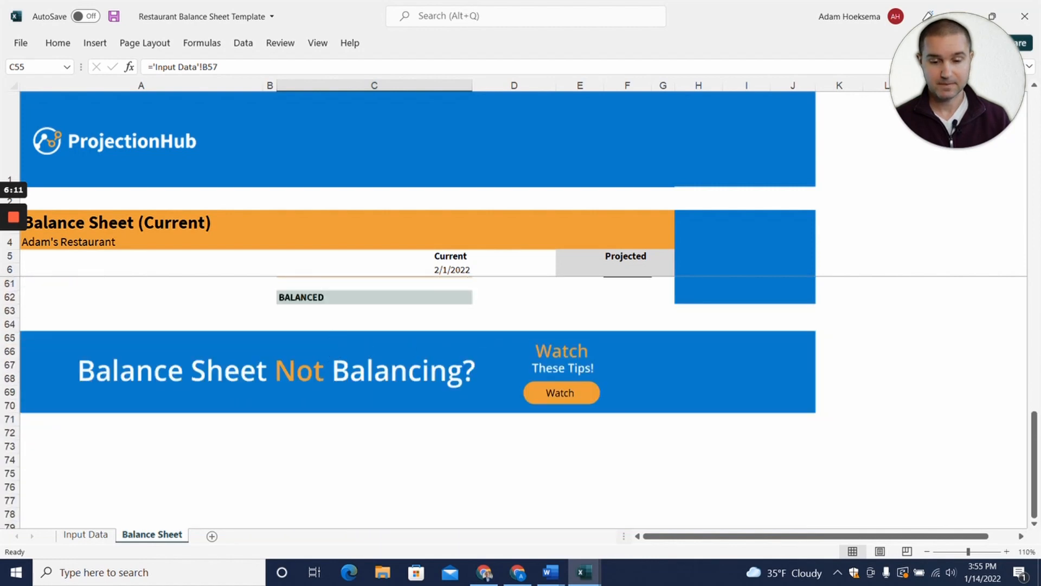
pyautogui.scroll(2, 347, 357)
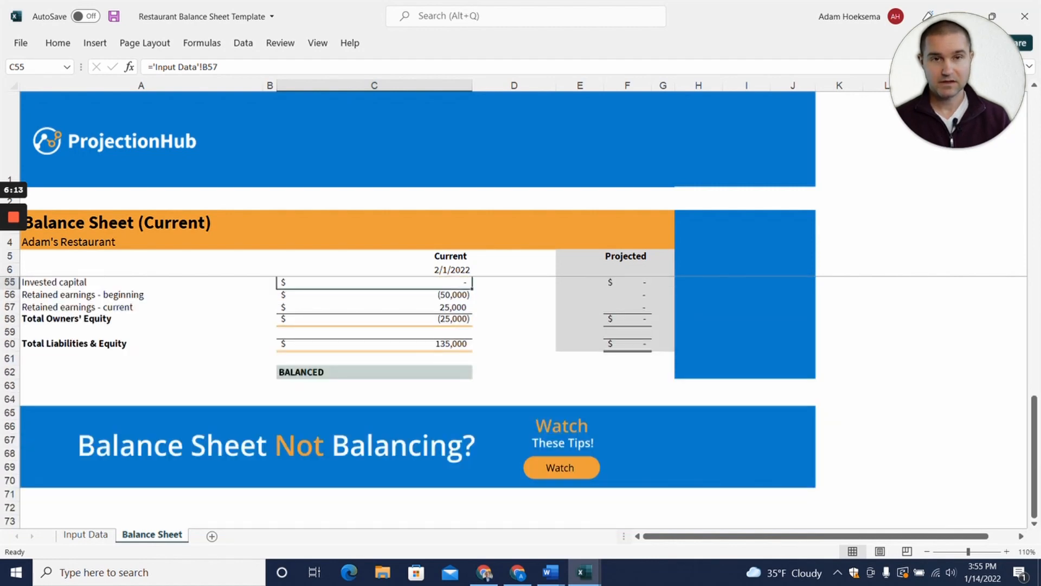
pyautogui.scroll(1, 412, 401)
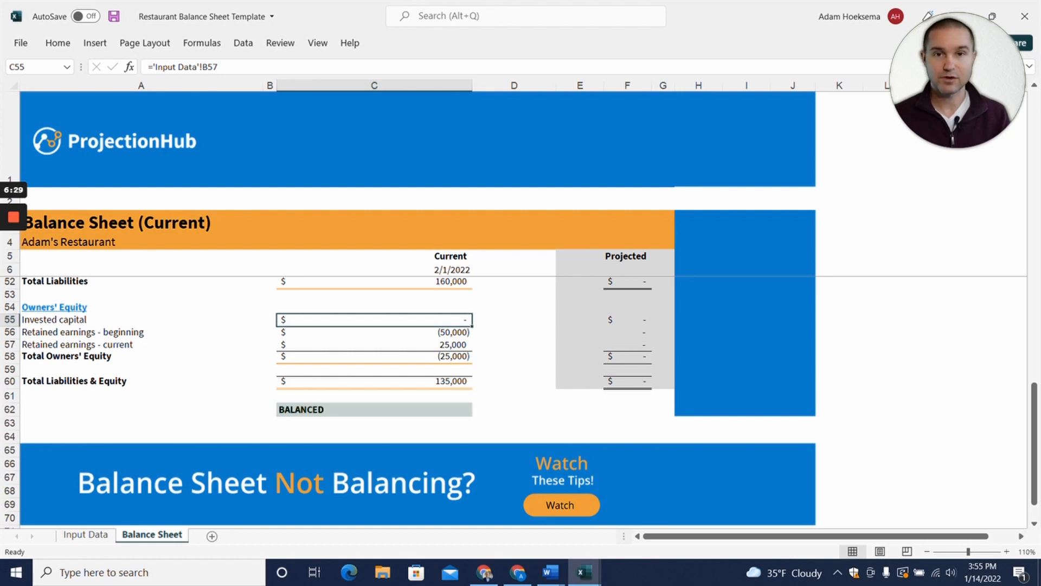
# Step: Review the Balance Sheet's asset and liability lines and check the source of the accumulated depreciation amount under Fixed Assets
pyautogui.scroll(15, 412, 401)
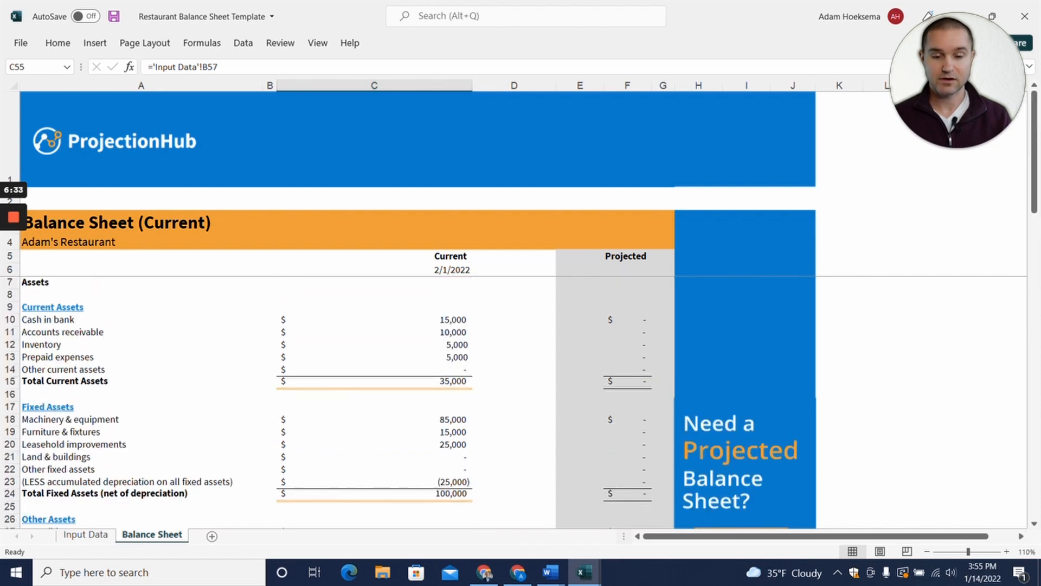
pyautogui.scroll(-8, 412, 401)
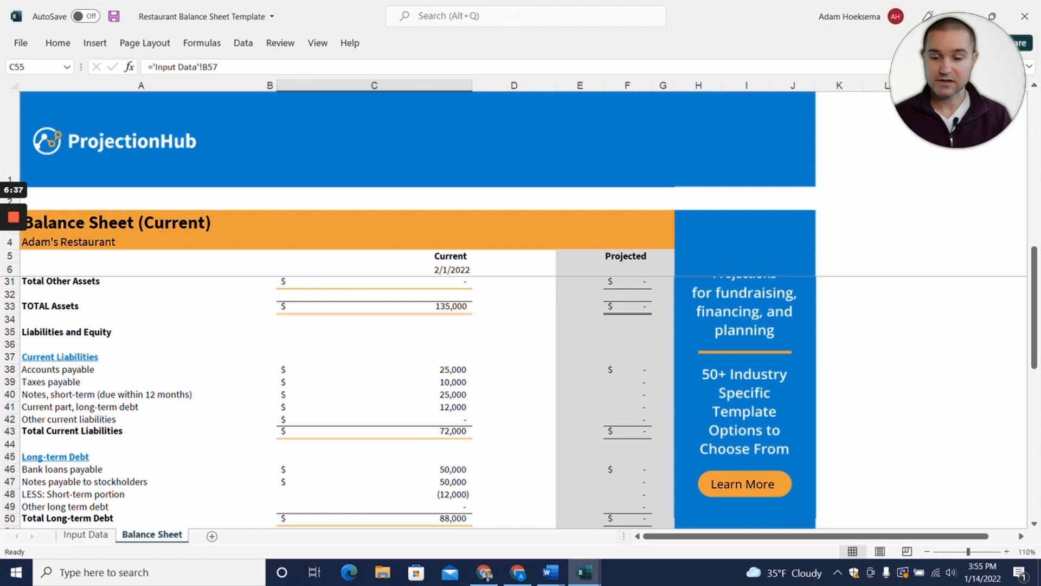
pyautogui.scroll(3, 412, 401)
pyautogui.scroll(2, 412, 401)
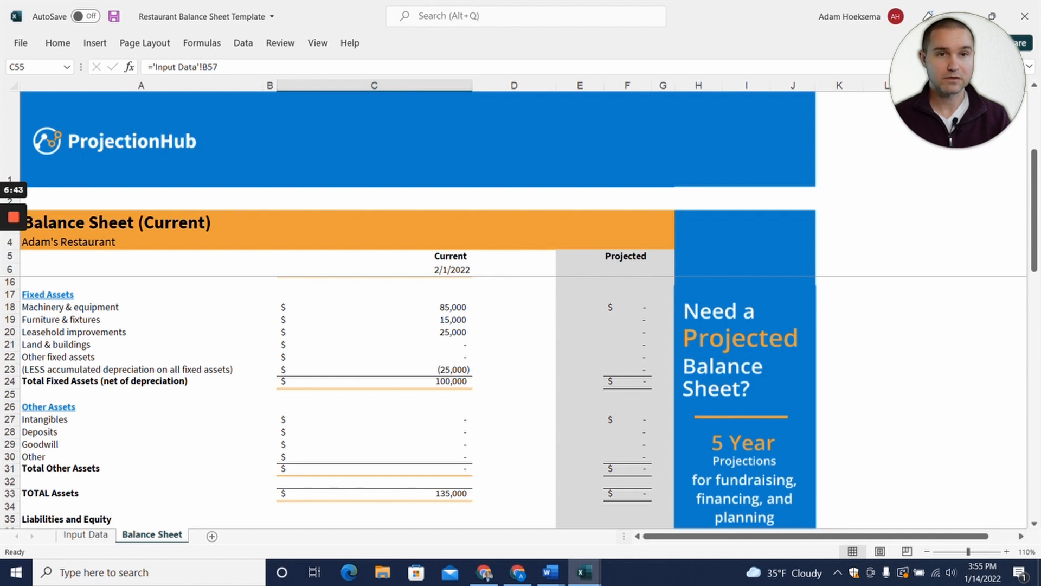
pyautogui.click(374, 370)
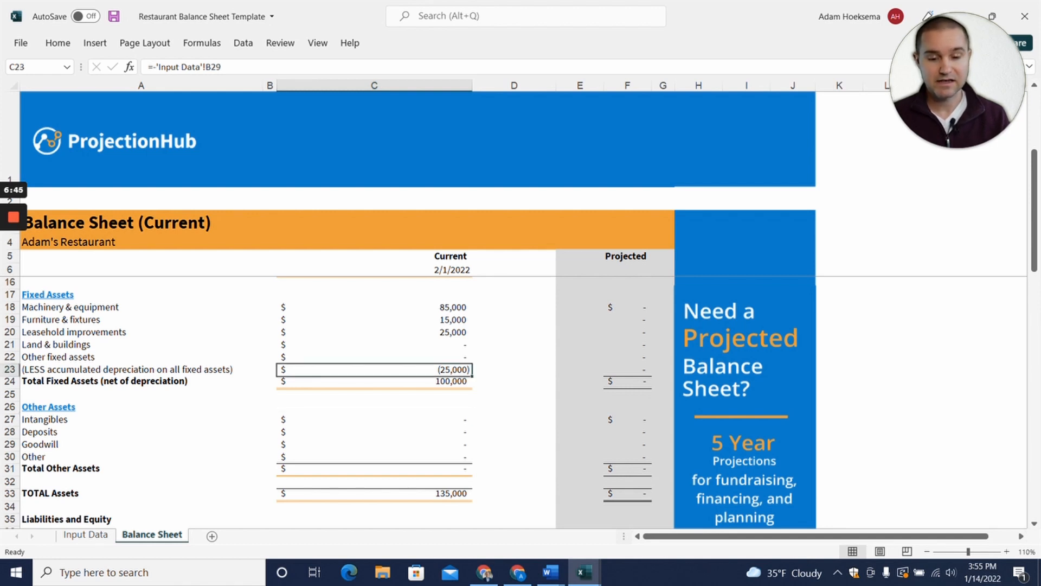